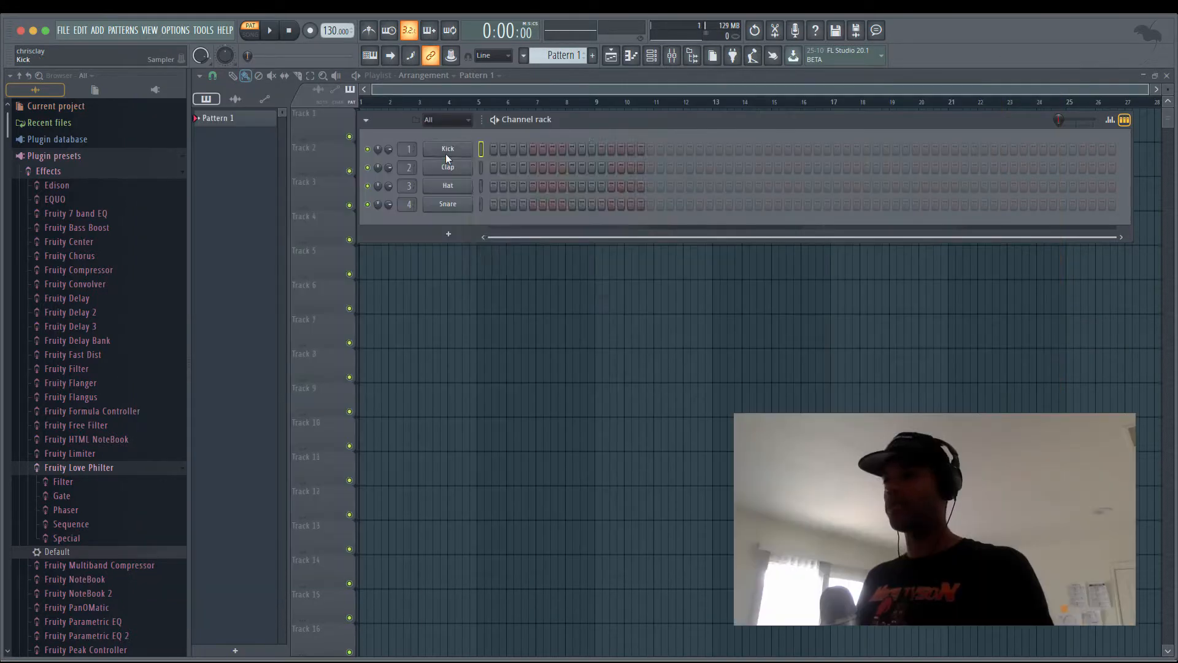
Insert a Sytrus synth channel above the Kick channel in the channel rack.
right_click(446, 153)
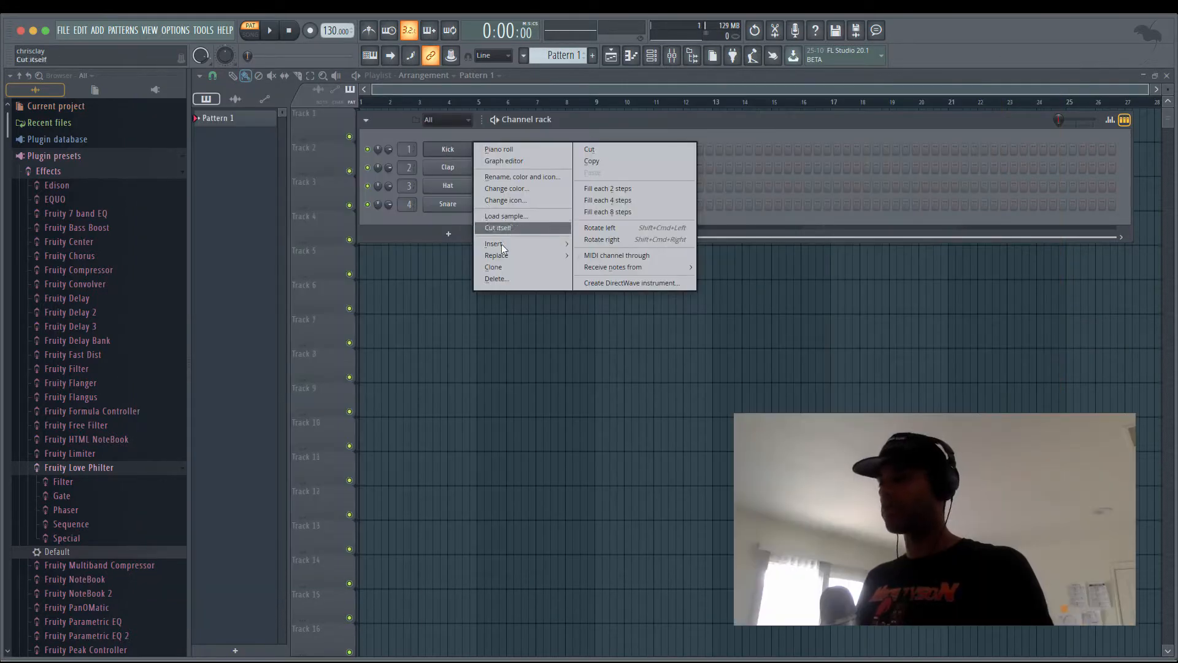
click(440, 152)
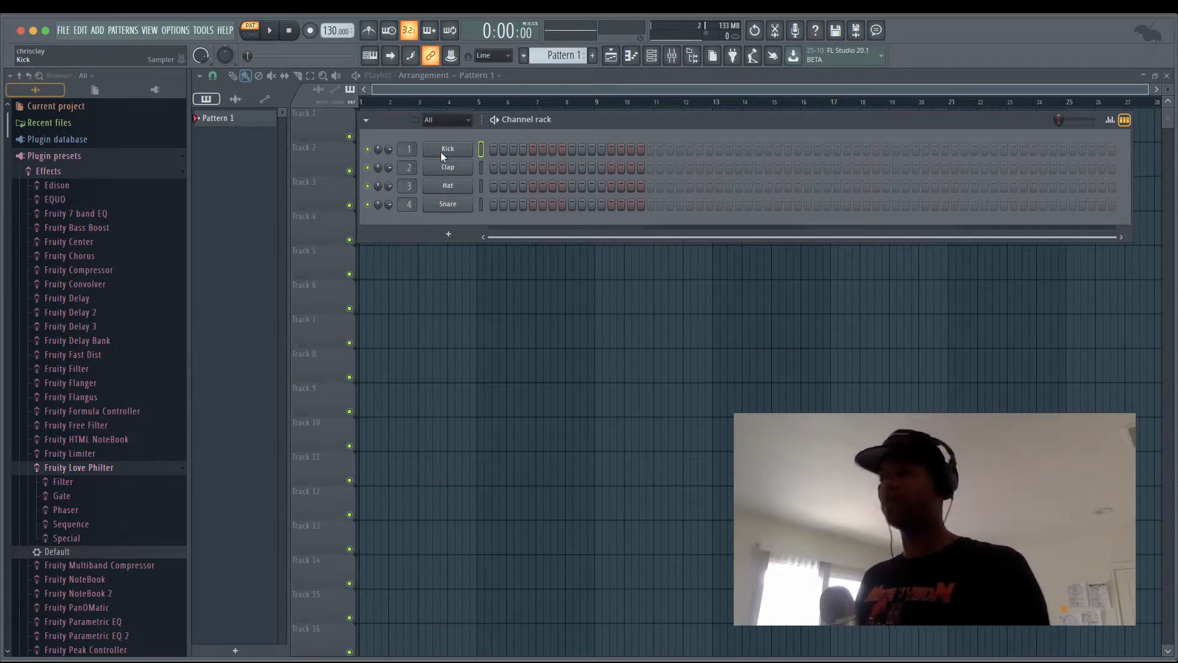
right_click(440, 152)
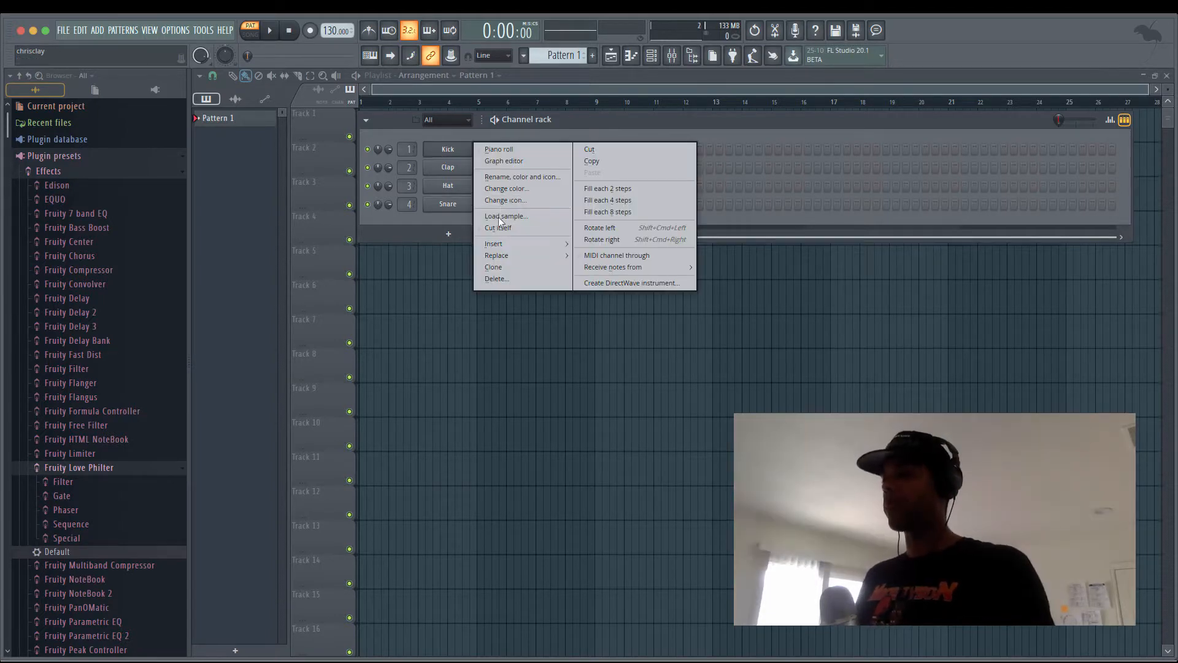
mouse_move(505, 245)
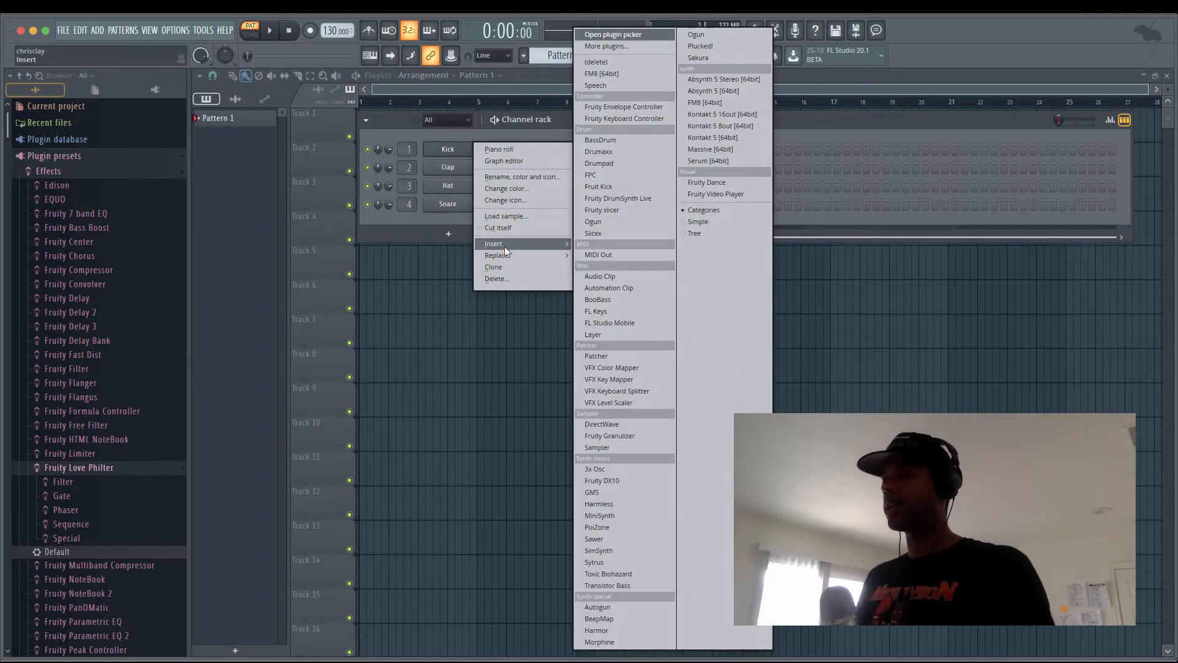
click(625, 561)
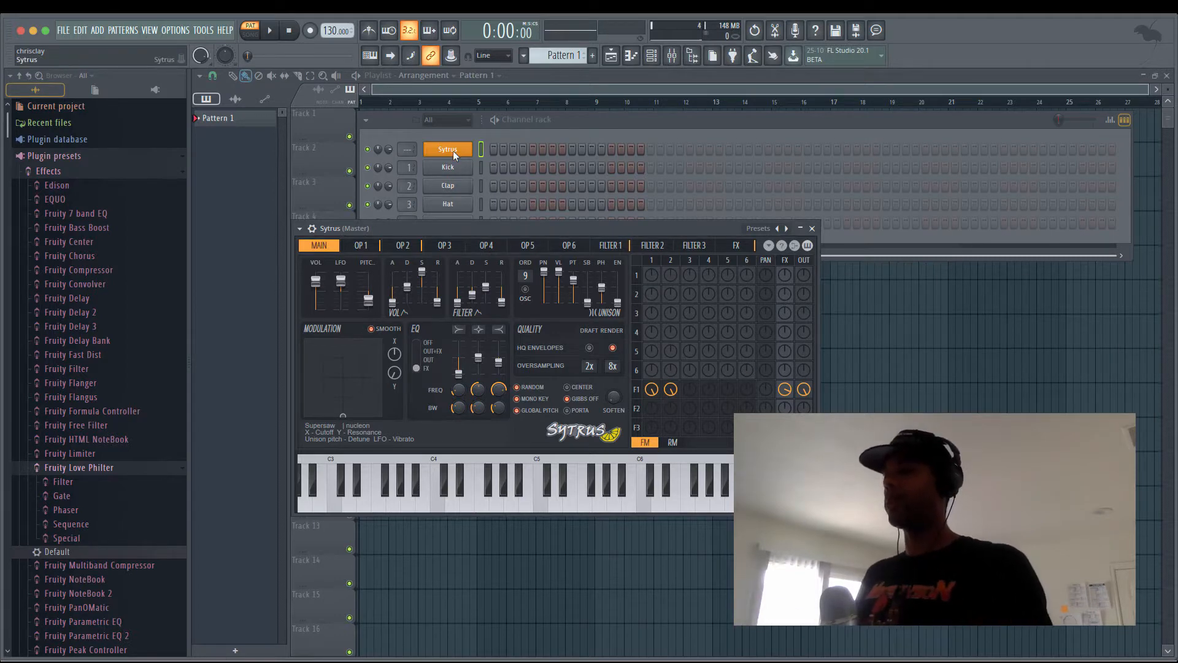
Open the piano roll for the Sytrus channel and place a half-beat E6 note at the start of bar 1.
right_click(470, 149)
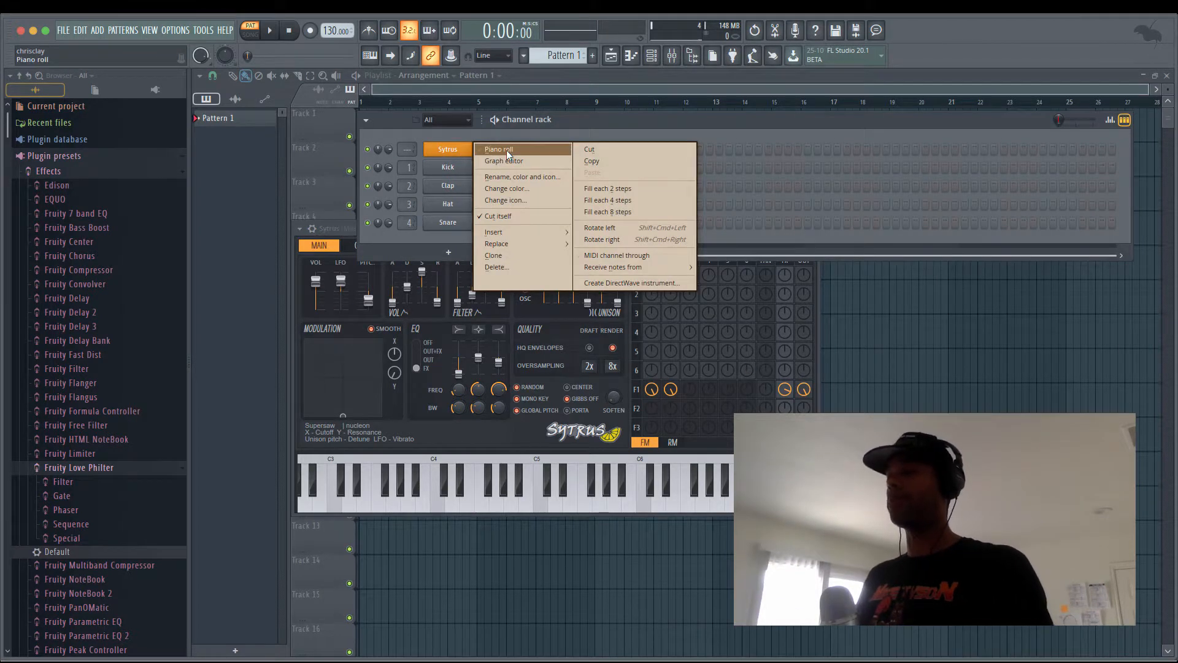
click(505, 149)
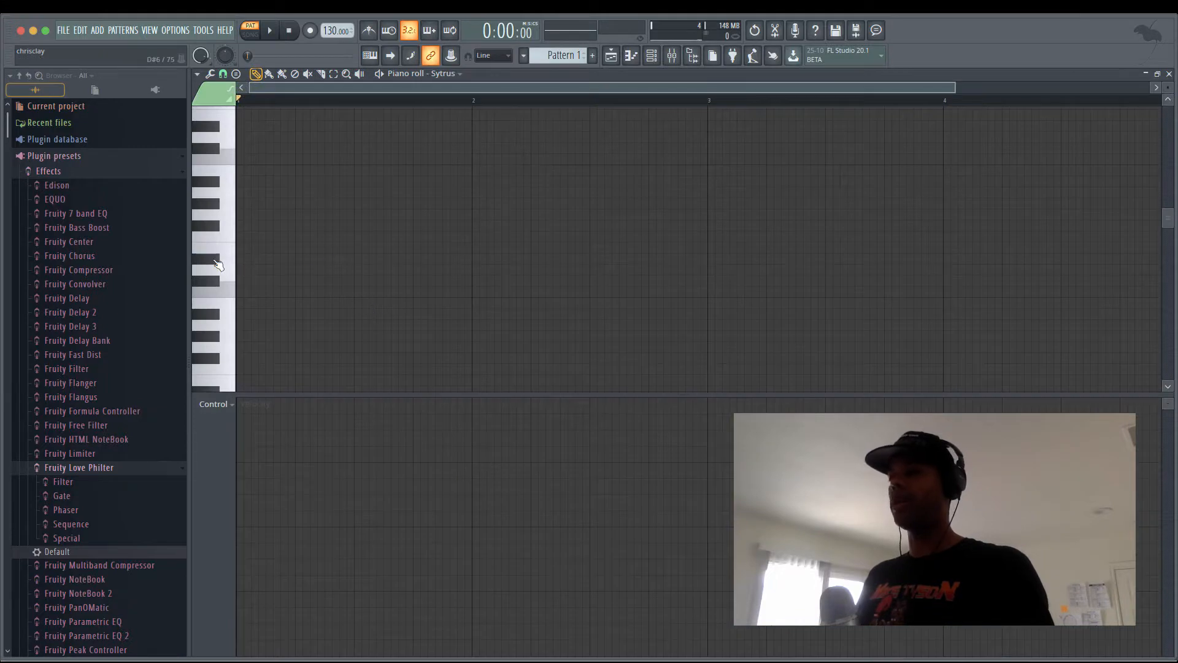
click(217, 263)
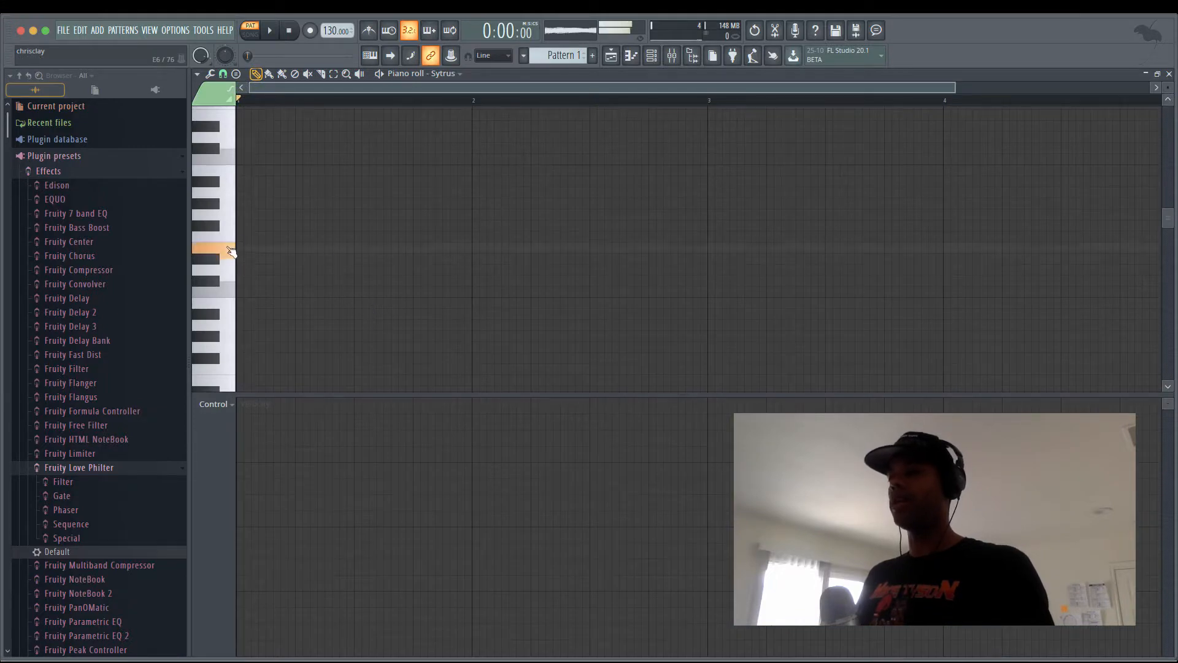
click(1170, 74)
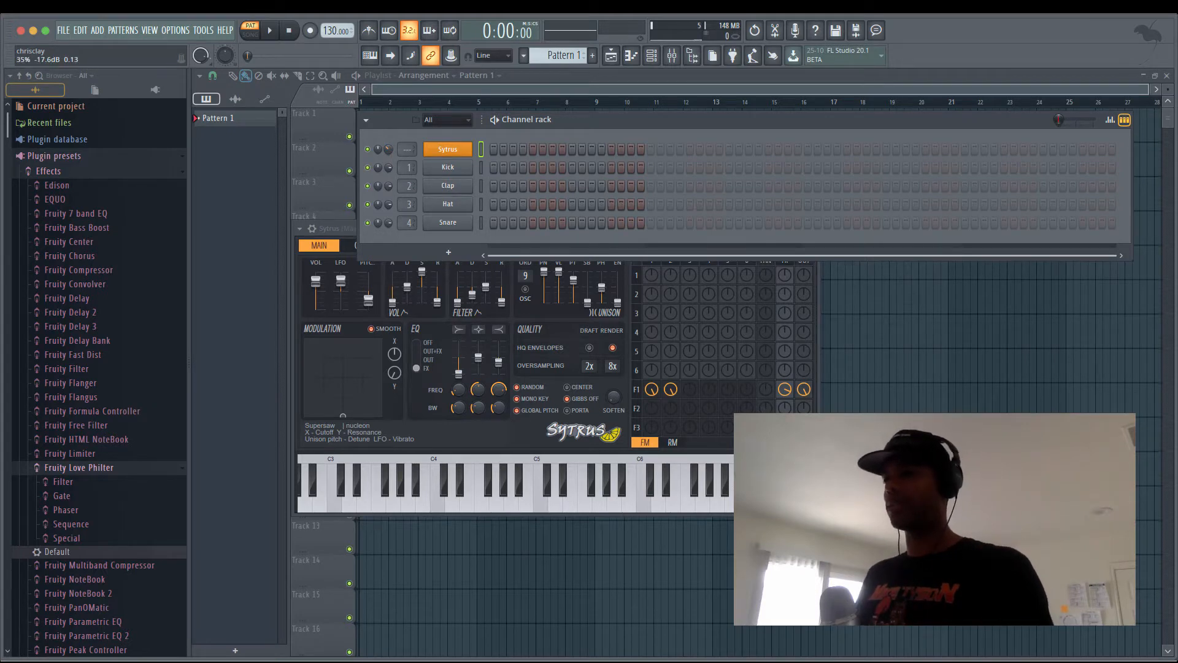
key(F7)
click(326, 249)
drag(340, 250, 253, 248)
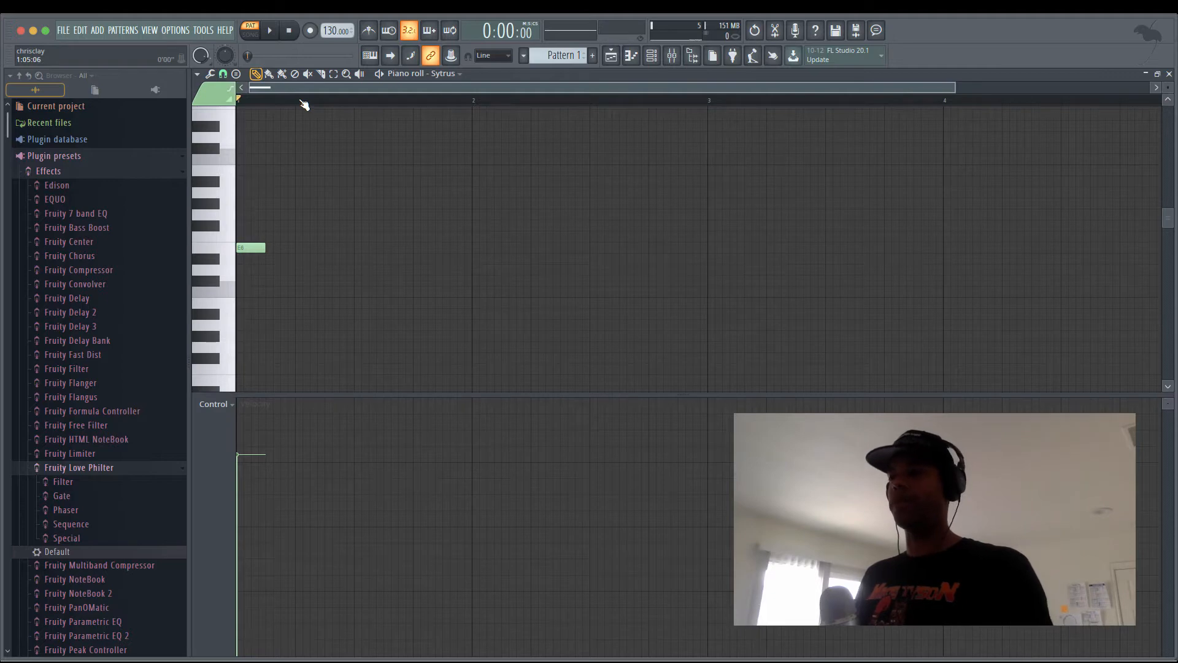
Set the piano roll snap to 1/2 beat and add a G#6 note on beat 2 of bar 1.
click(223, 74)
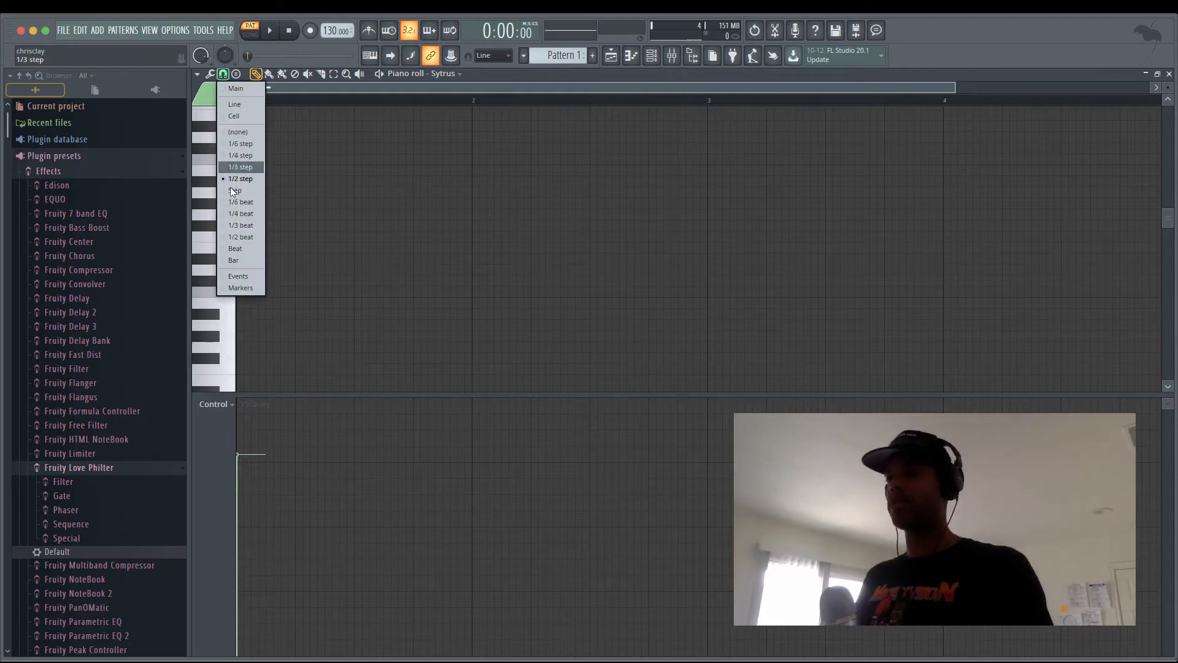
click(240, 234)
click(300, 203)
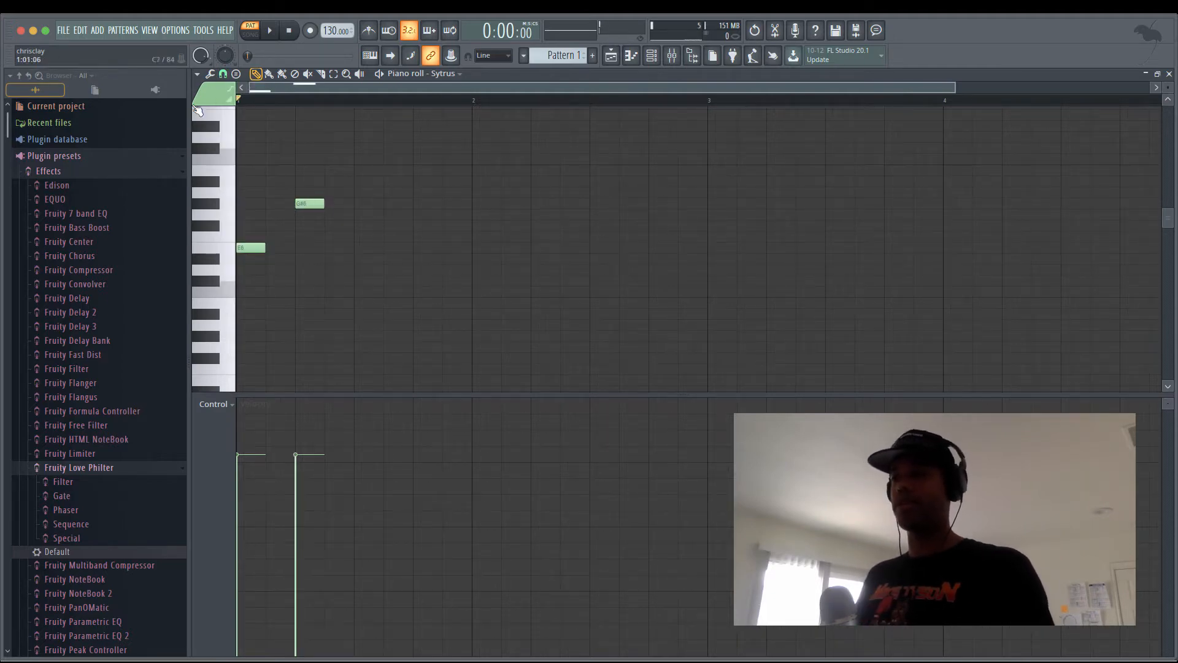
Turn on scale highlighting for the piano roll grid.
click(197, 74)
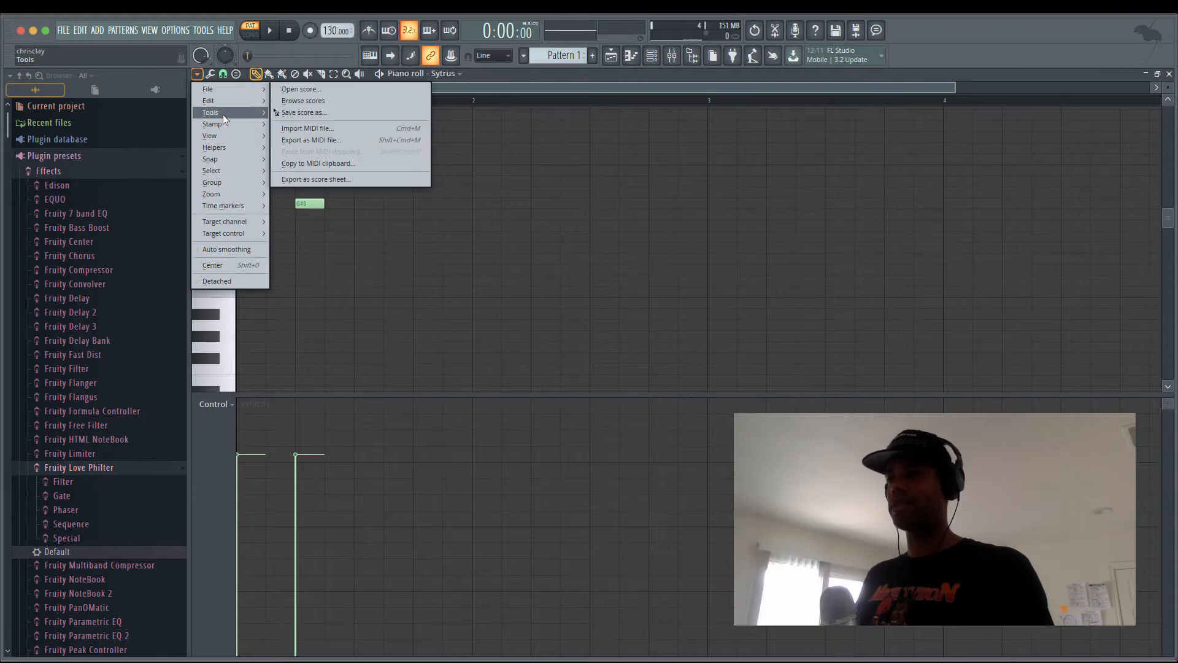
mouse_move(224, 112)
mouse_move(230, 148)
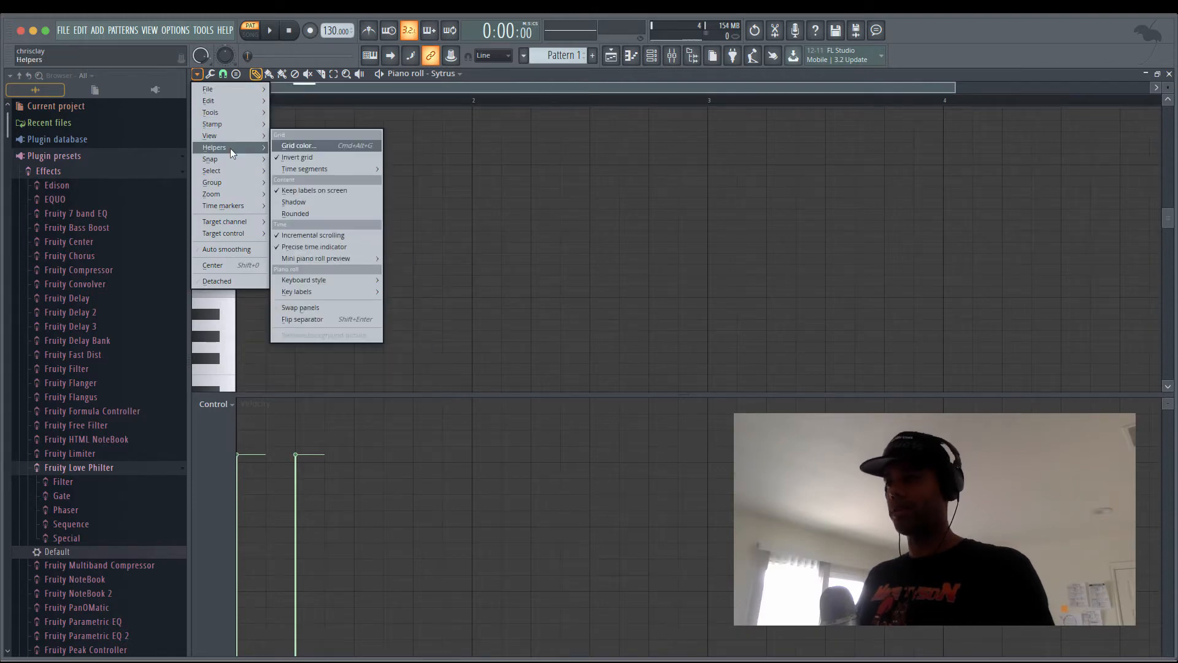
mouse_move(302, 161)
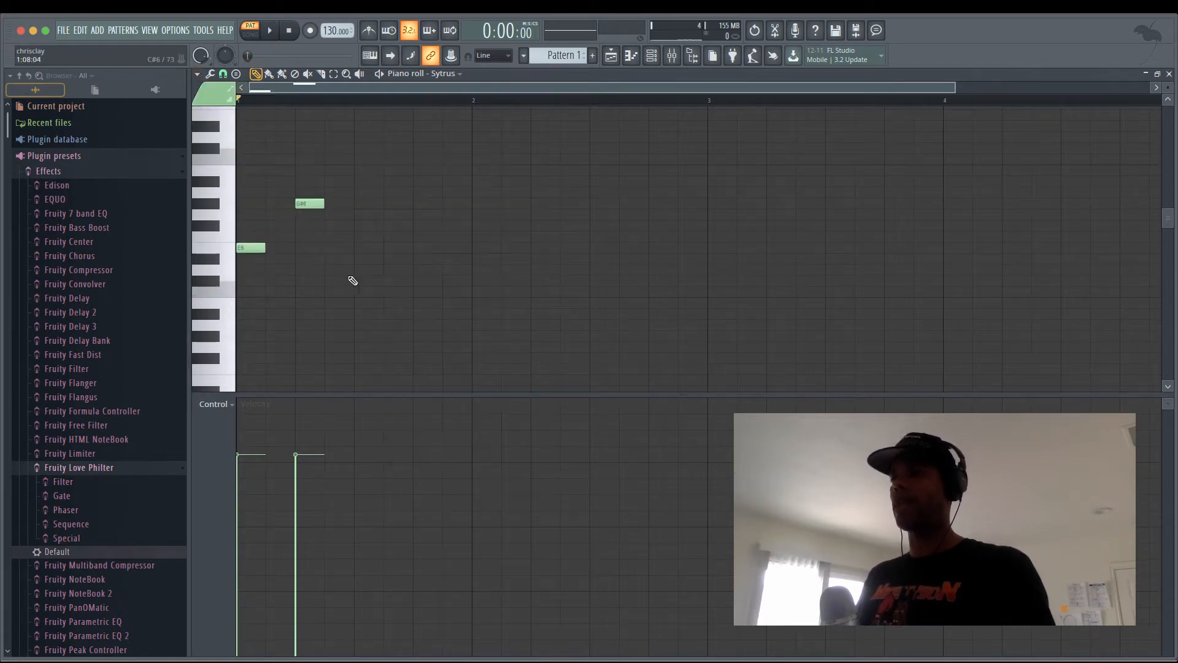
Complete bar 1 with a D#6 note on beat 3 and a B6 note on beat 4.
click(359, 270)
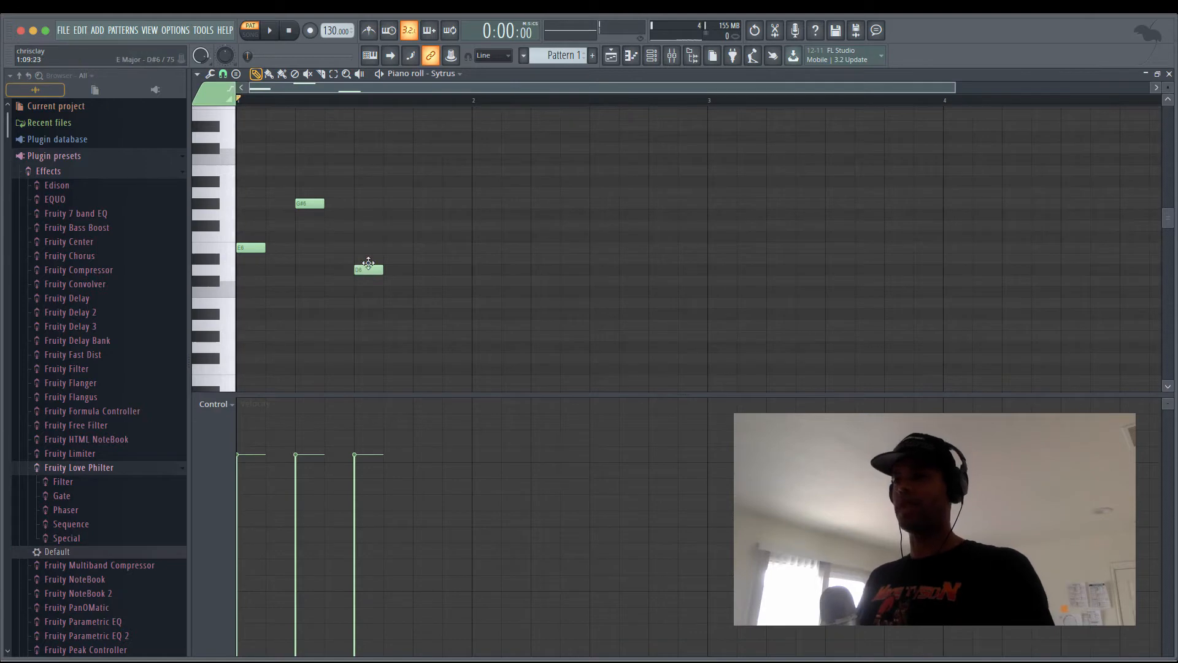
drag(368, 264, 380, 250)
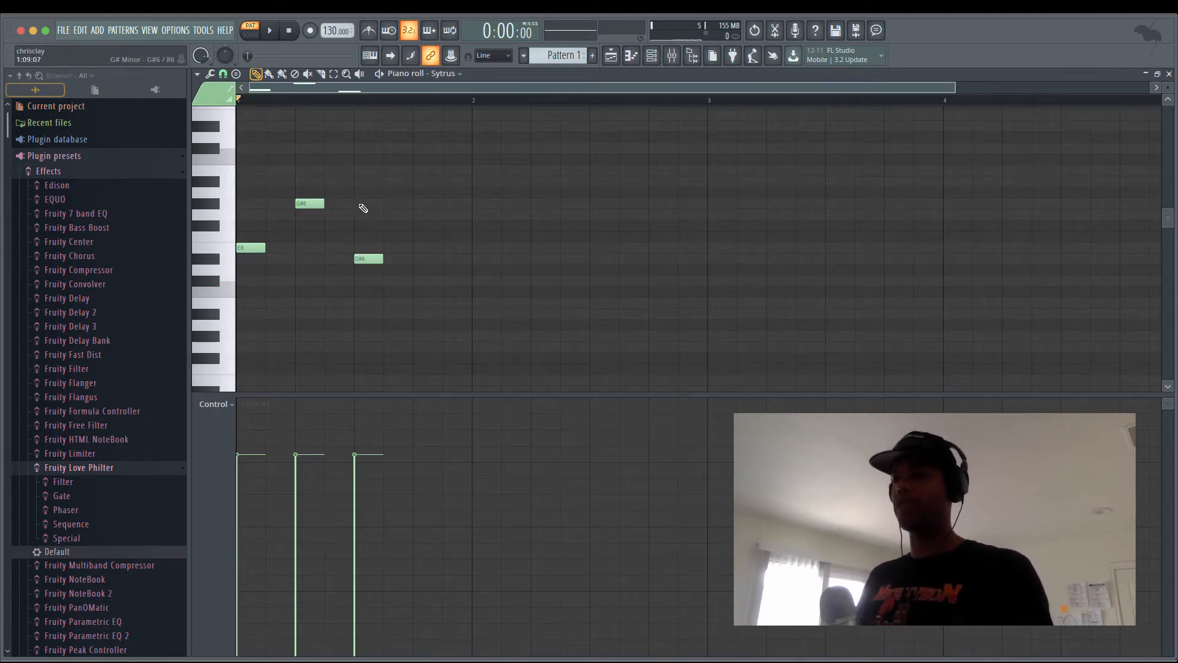
click(423, 170)
Fill bar 2 with C#6, G#5, E6 and B6 notes on beats 1 to 4.
click(479, 282)
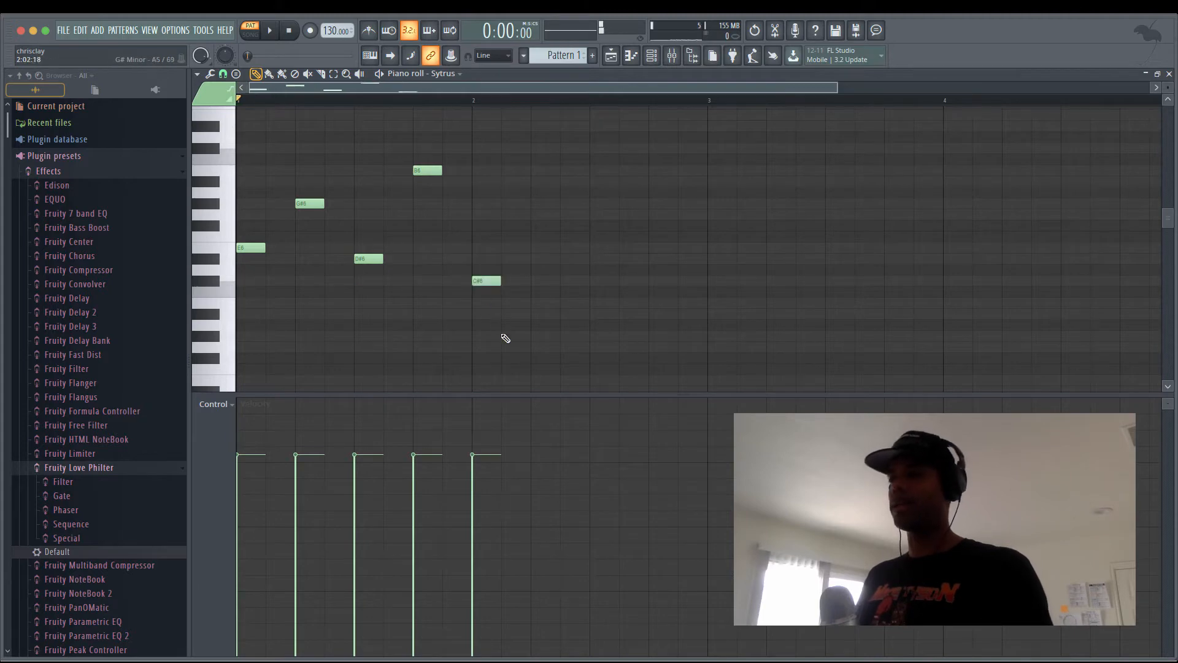
click(531, 335)
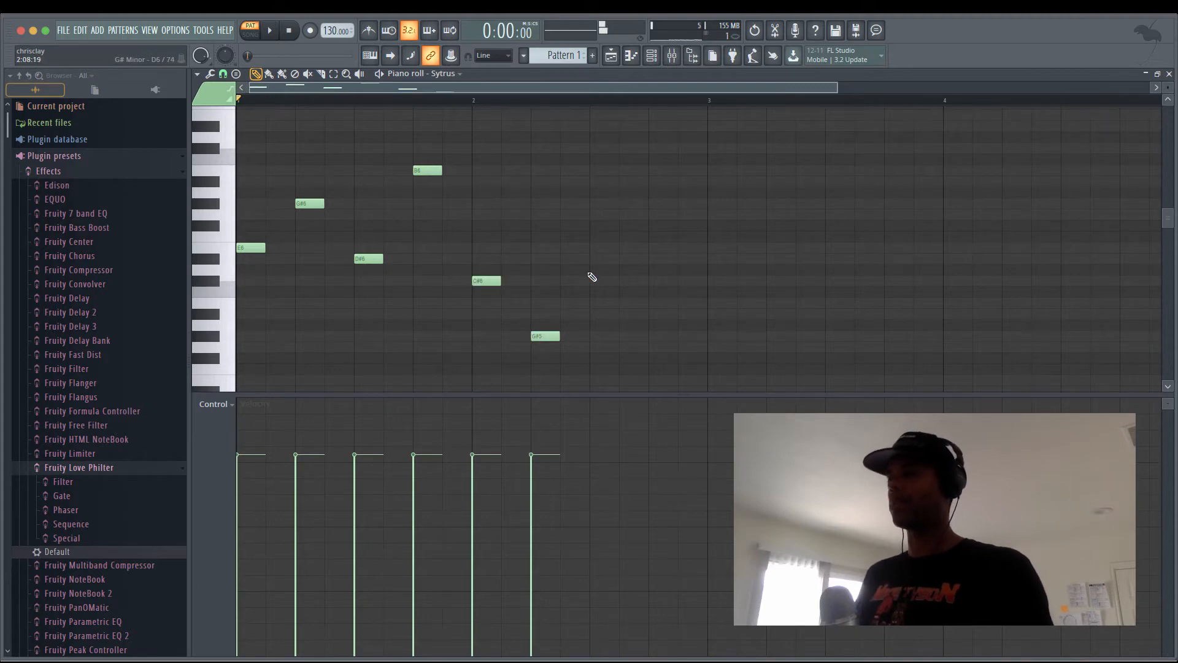
click(598, 248)
click(647, 171)
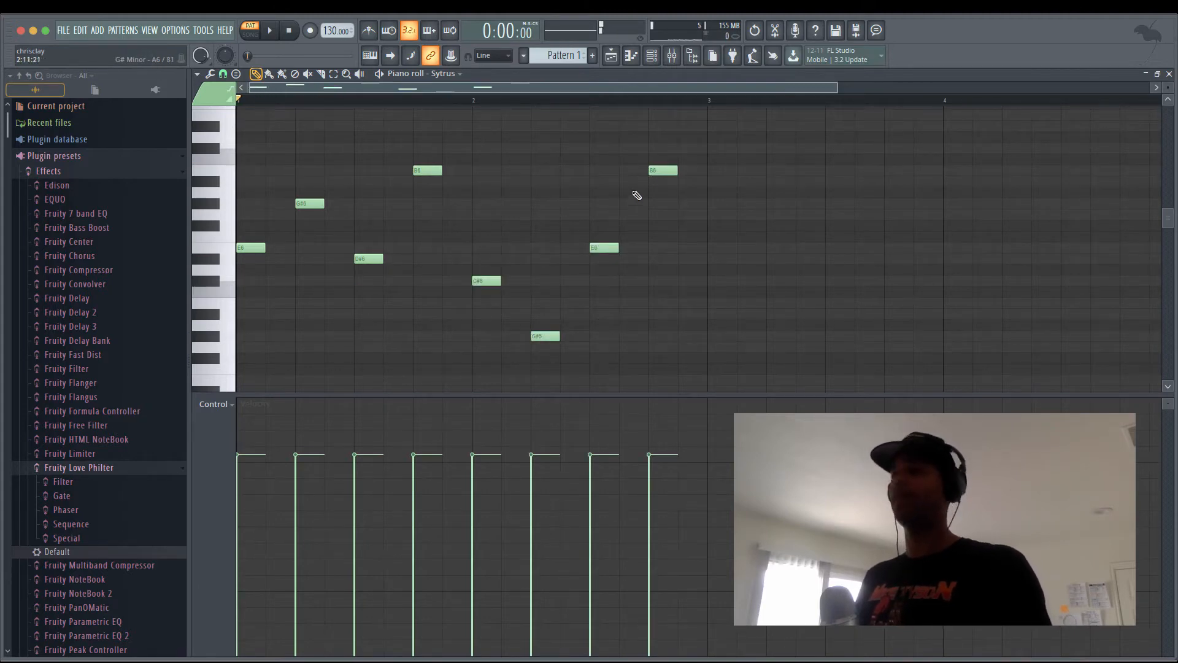
Turn on the metronome and play back the melody at a tempo of 160 BPM.
key(space)
key(space)
click(368, 30)
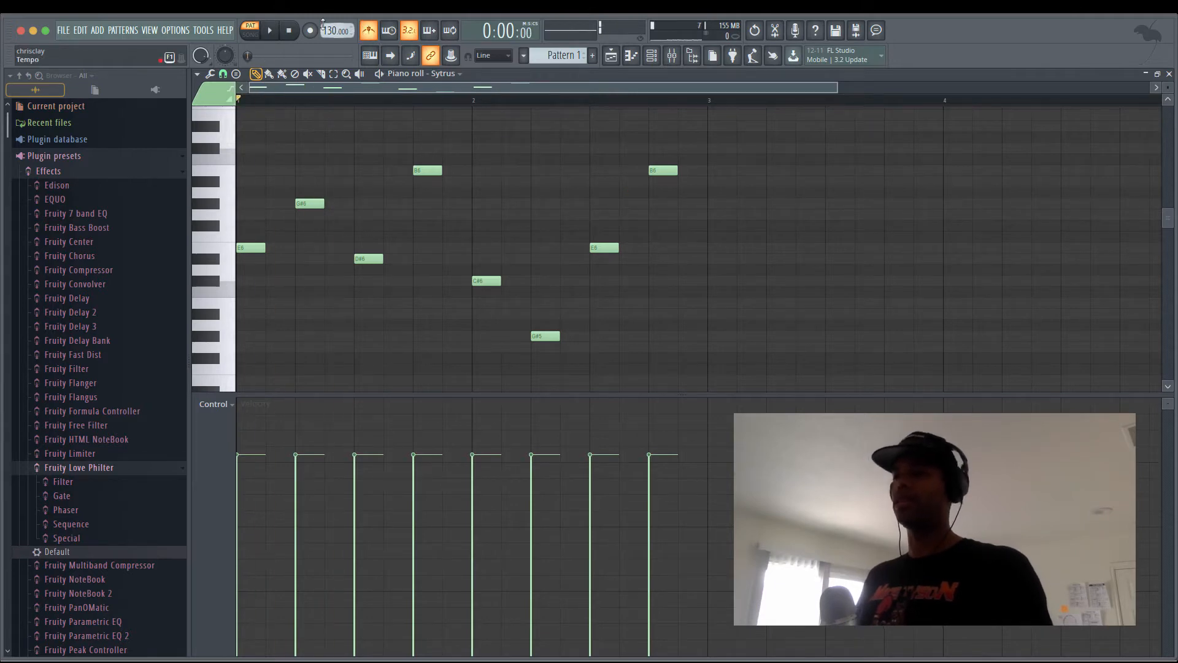
drag(323, 23, 323, 13)
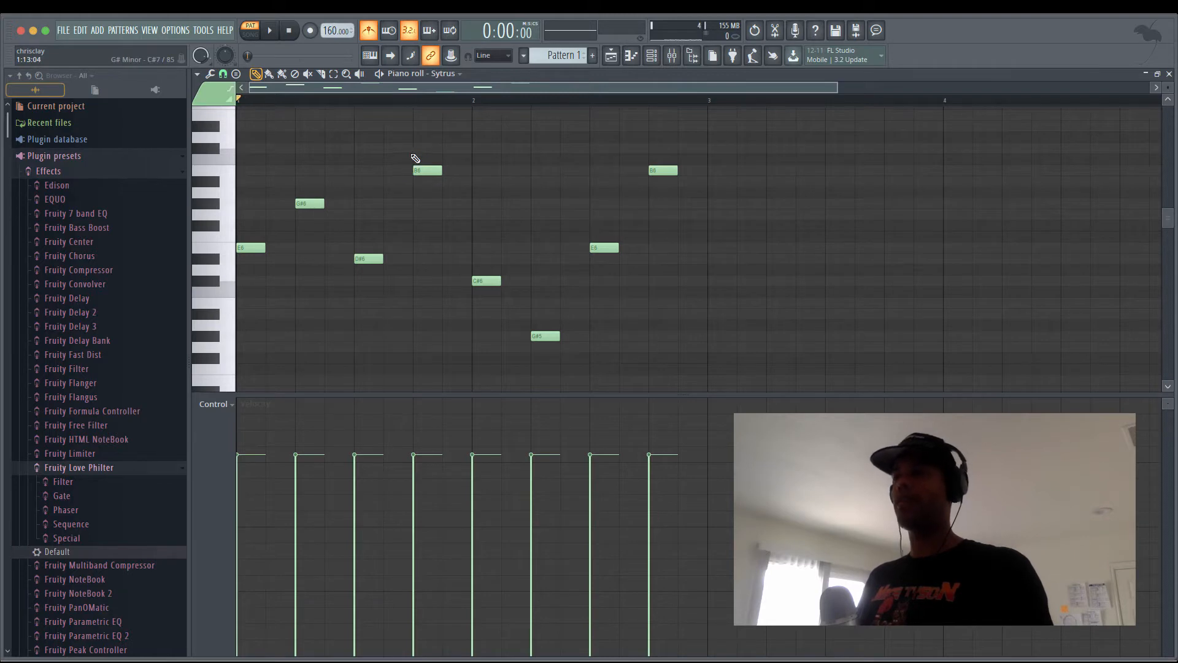
key(space)
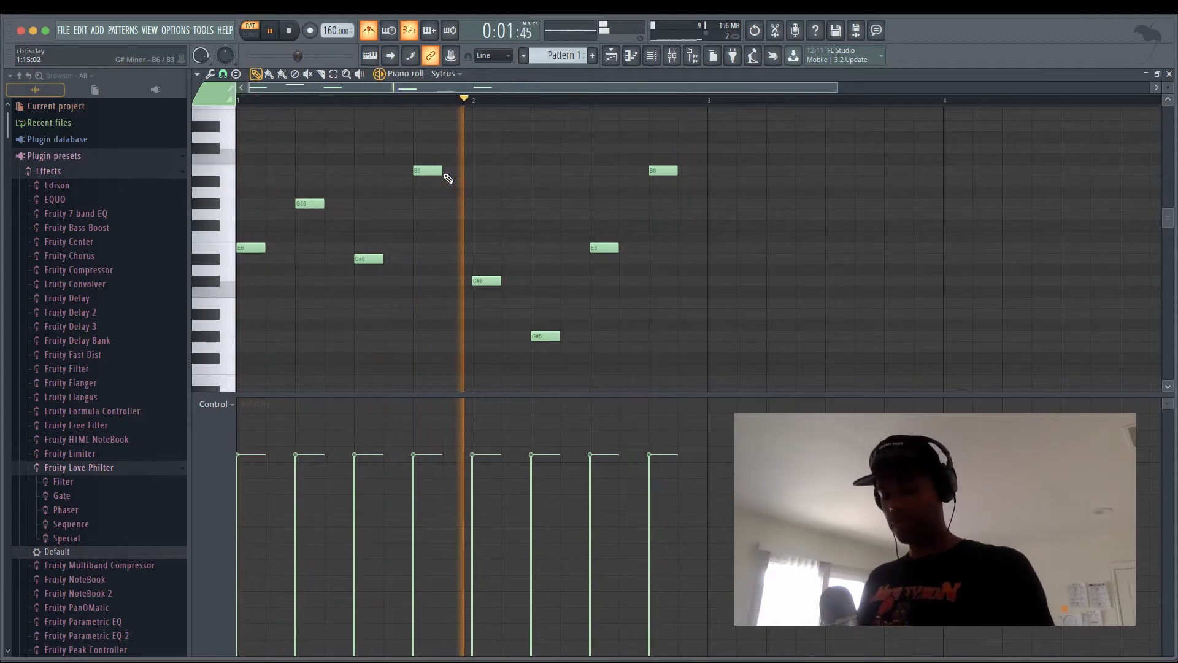
key(space)
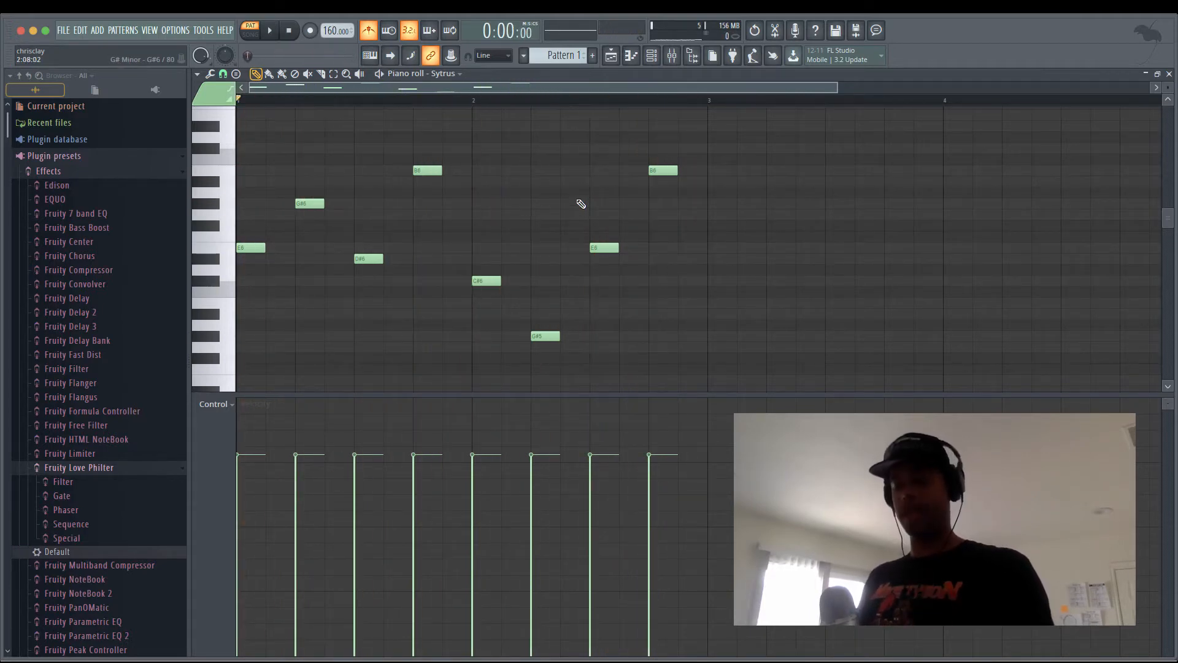
Duplicate all the notes of bars 1 and 2 into bars 3 and 4, and transpose the copies down one octave.
drag(711, 131, 255, 363)
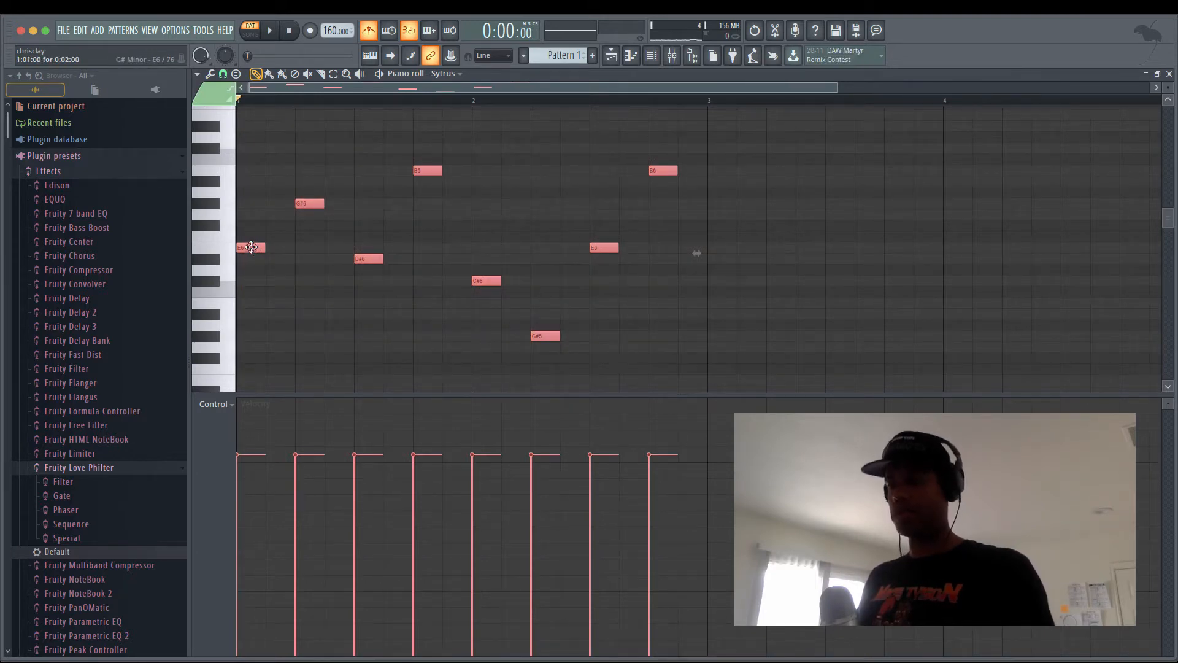
drag(251, 247, 737, 242)
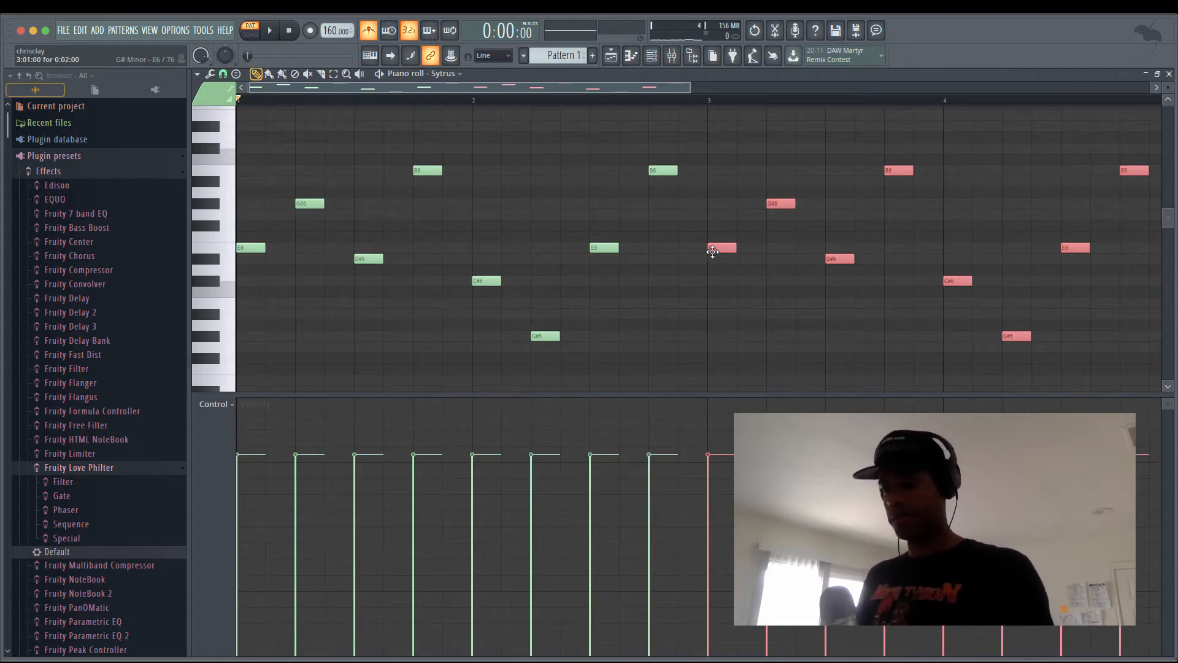
key(ctrl+Down)
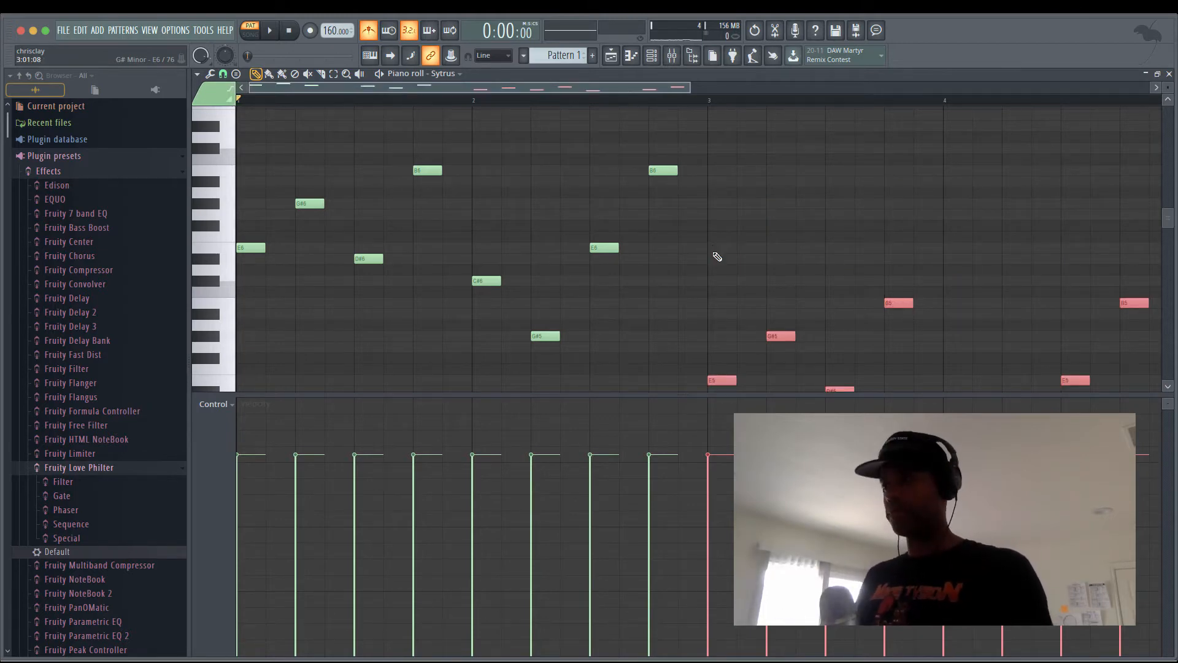
scroll(617, 97, down, 4)
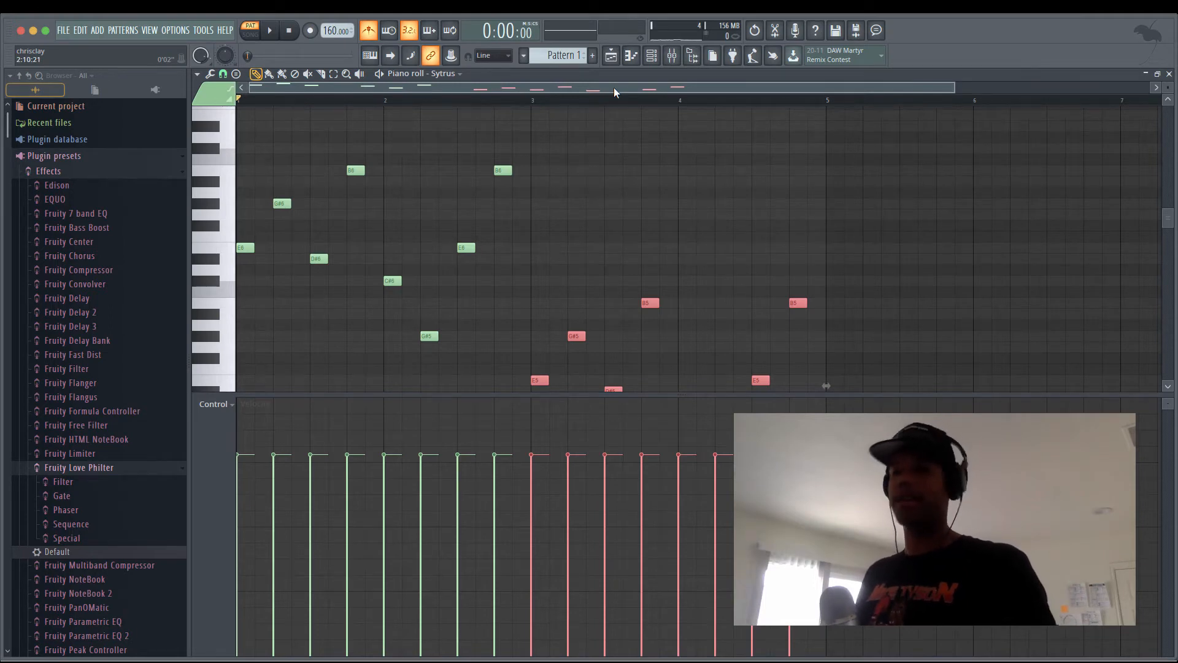
key(space)
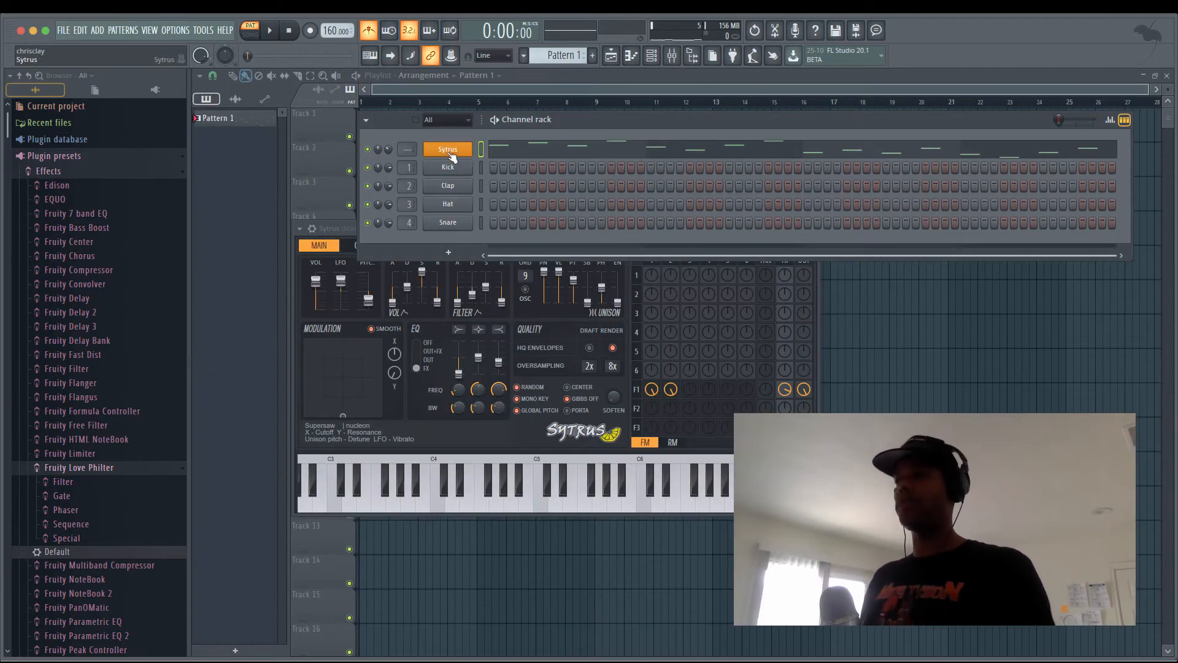
Clone the Sytrus channel and copy the original channel's notes into the clone.
right_click(451, 151)
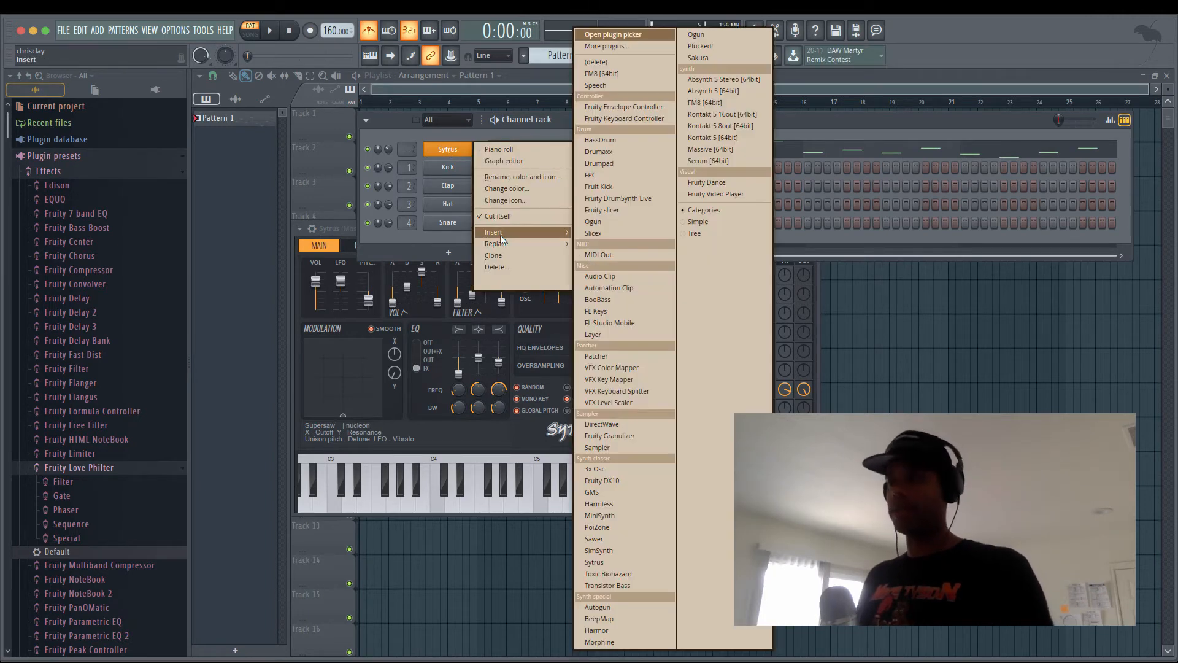
click(513, 257)
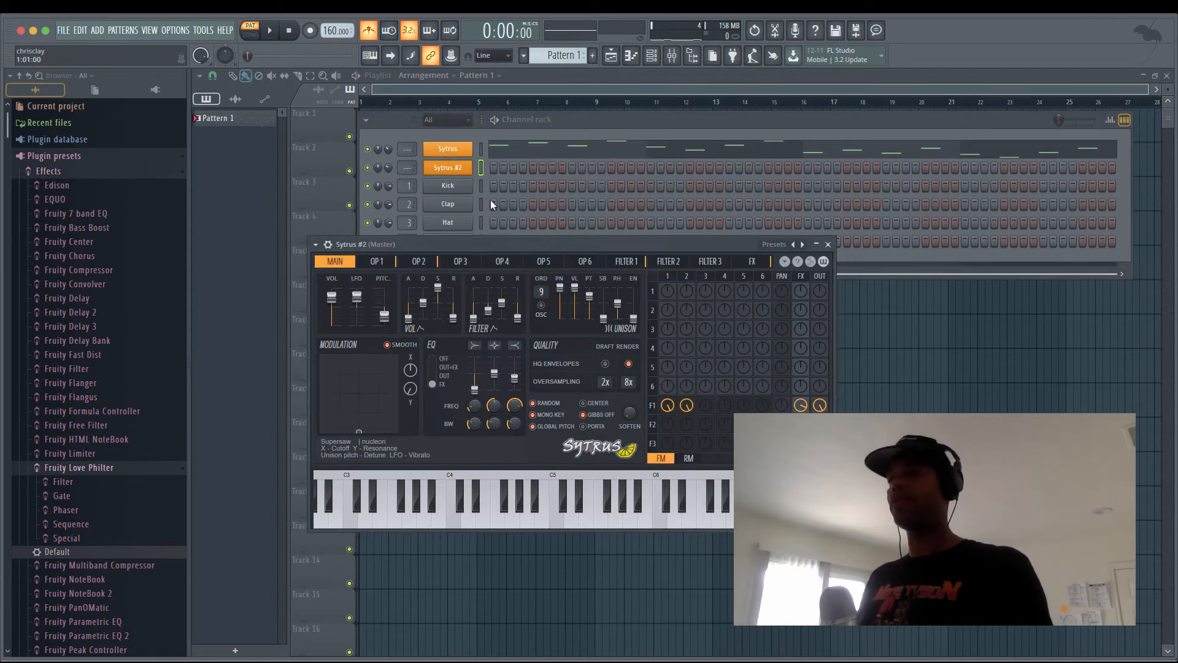
click(481, 149)
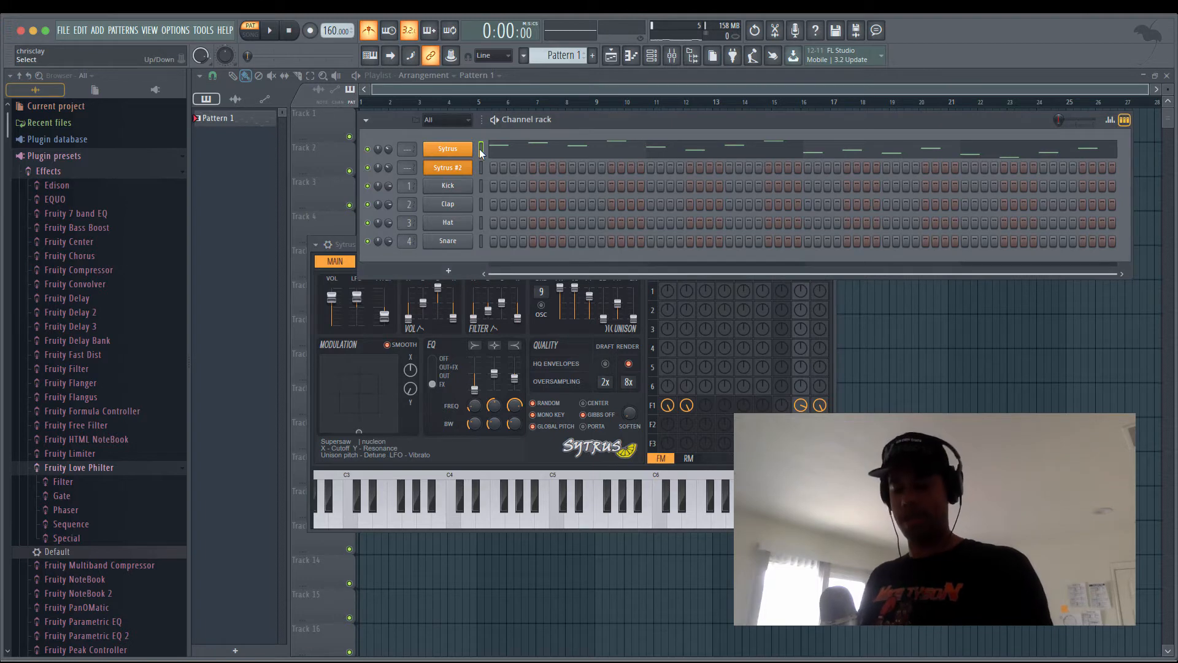
key(ctrl+v)
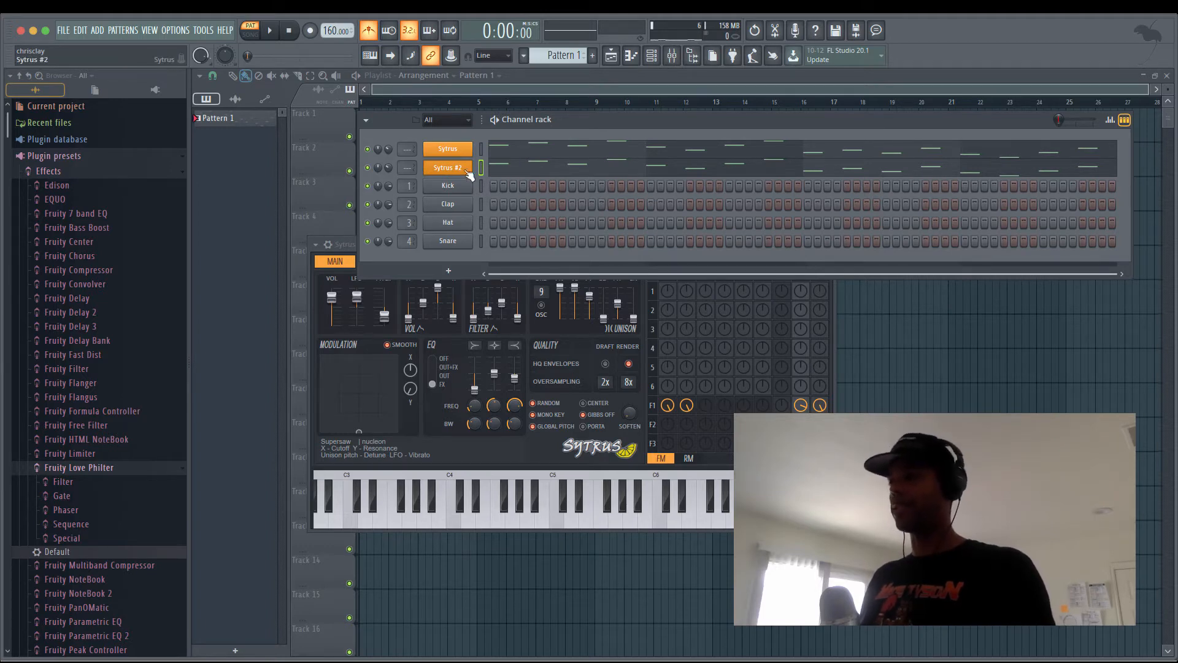
Load the Angelic whistle preset in the cloned Sytrus #2 channel and preview the pattern.
click(466, 171)
click(466, 171)
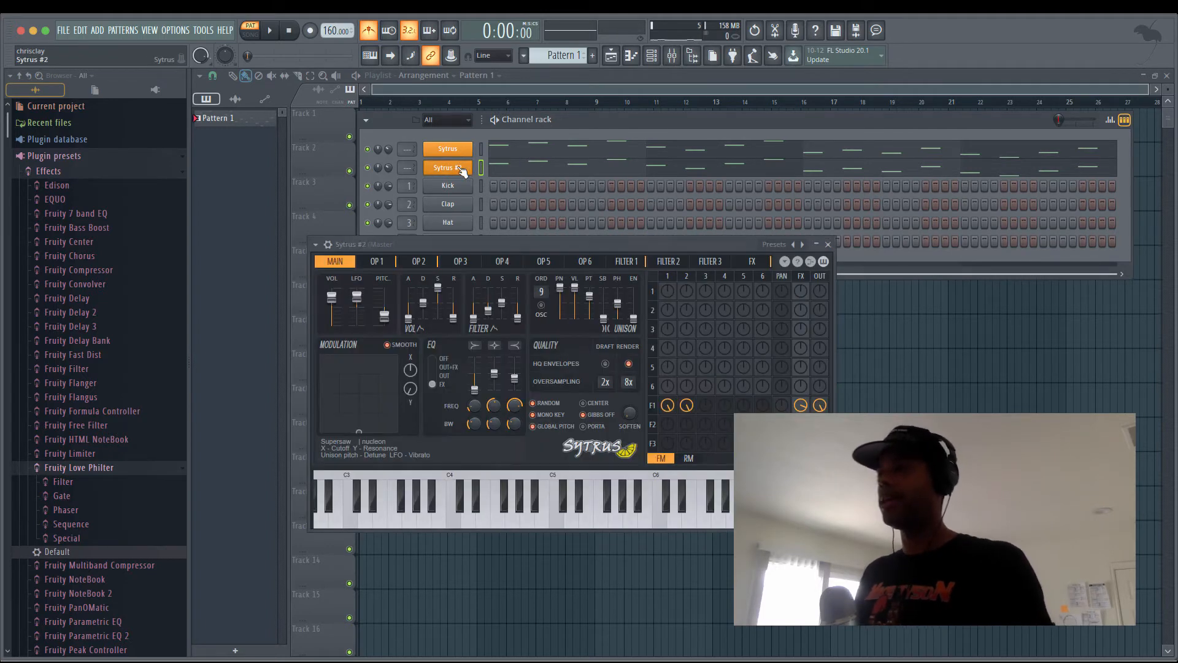
click(773, 260)
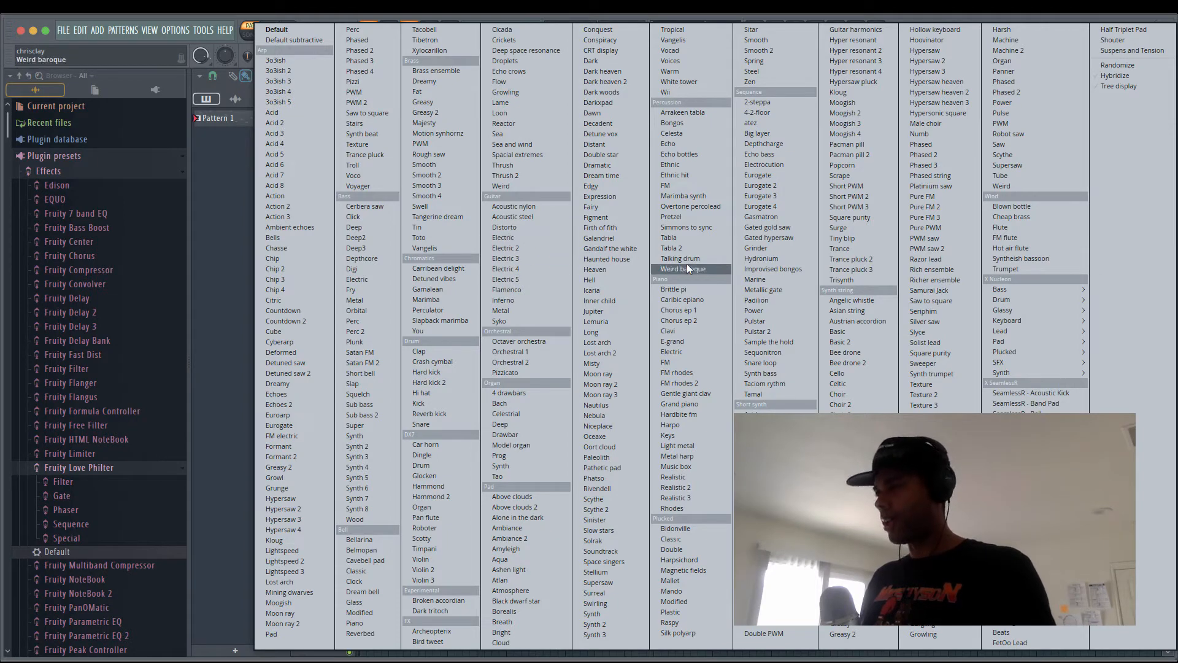
click(852, 300)
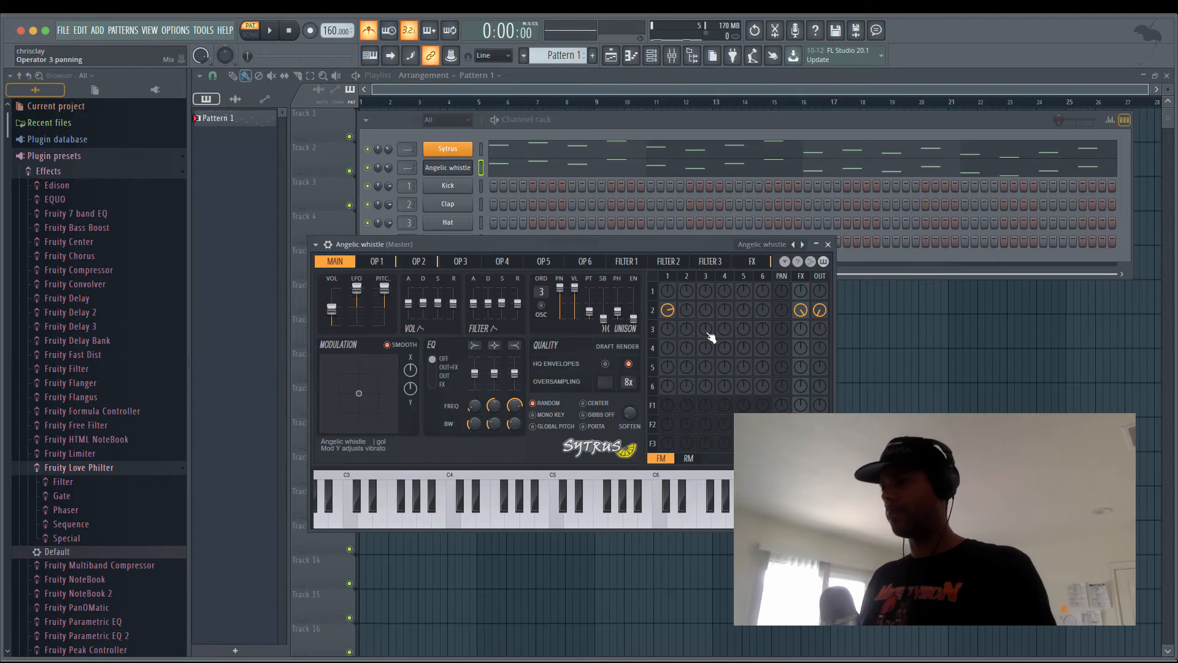
key(space)
key(space)
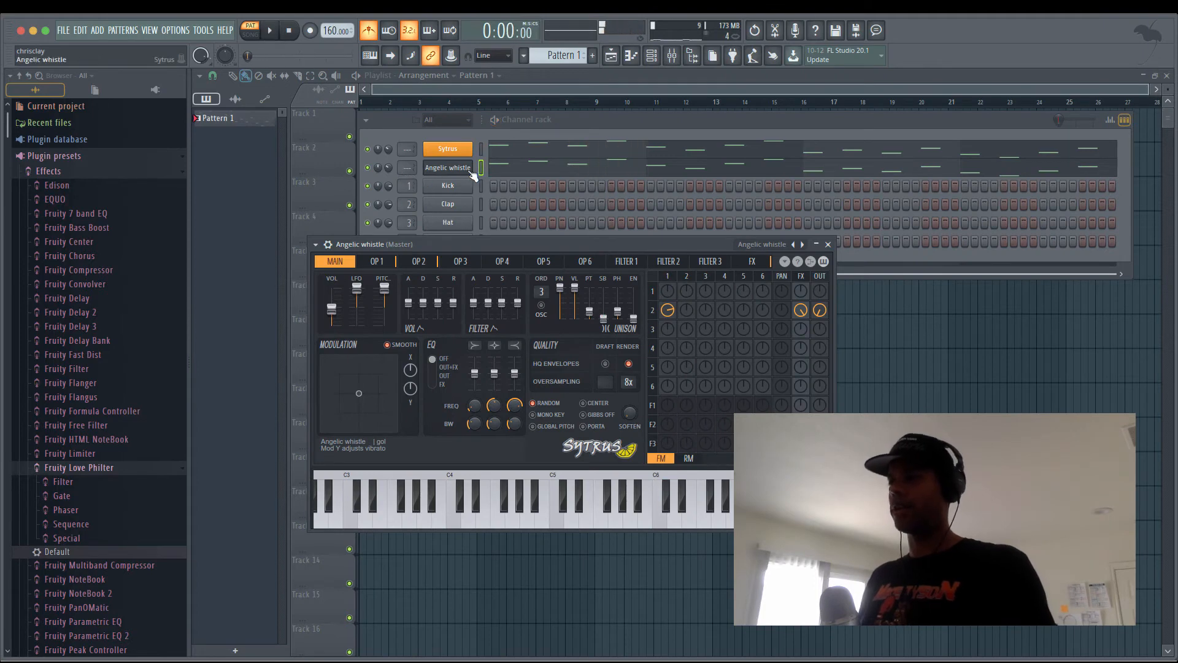
Transpose all notes of the original Sytrus channel down one octave and play back the result.
click(513, 153)
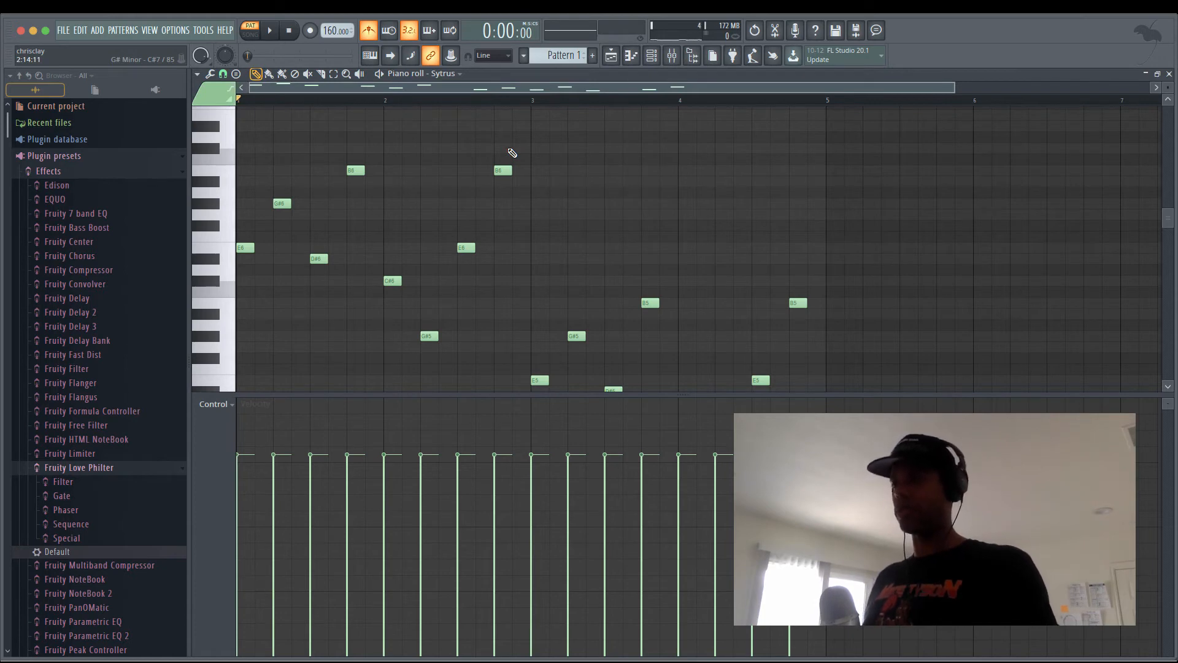
key(ctrl+Down)
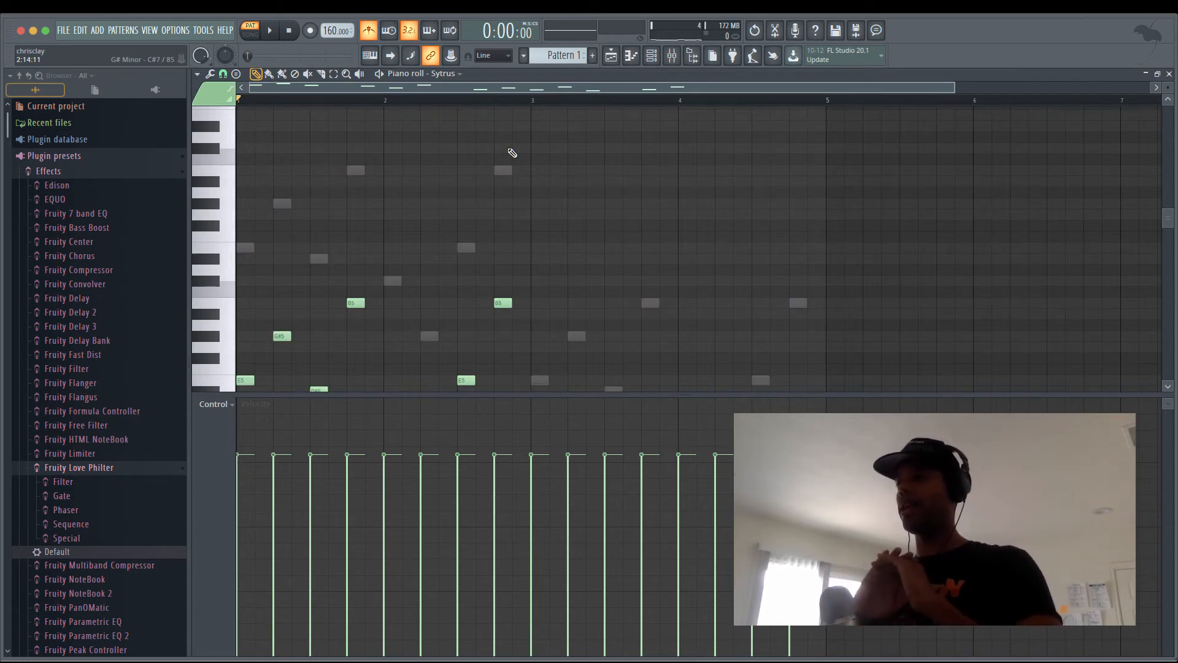
key(space)
scroll(490, 168, down, 5)
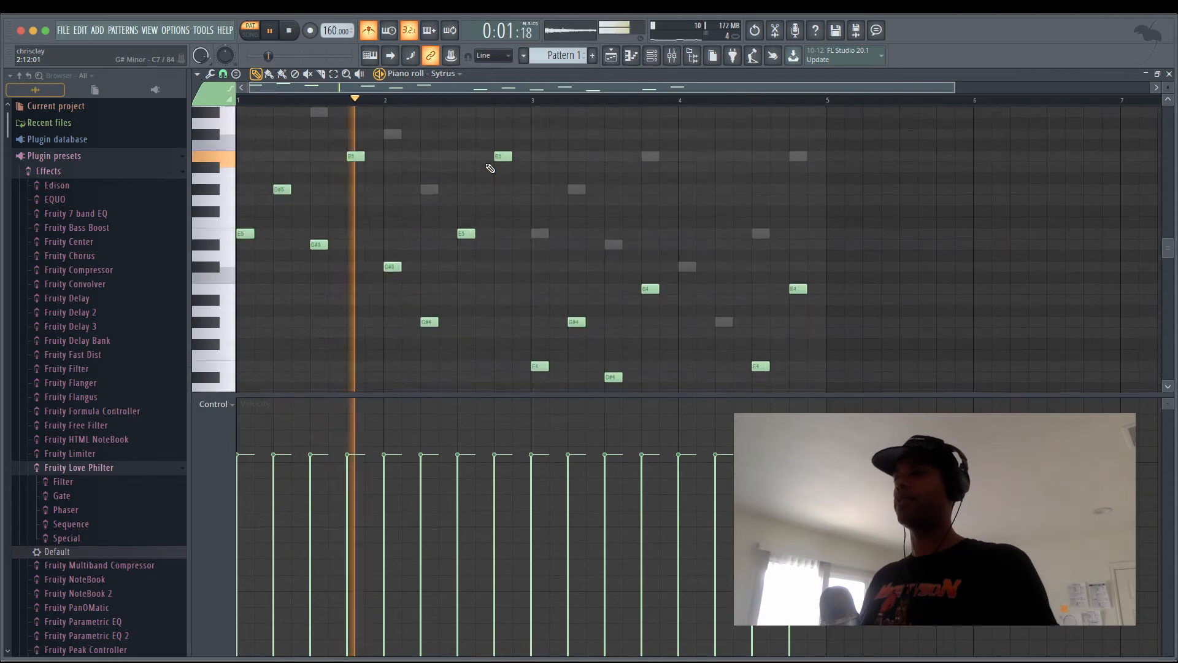
scroll(489, 165, down, 4)
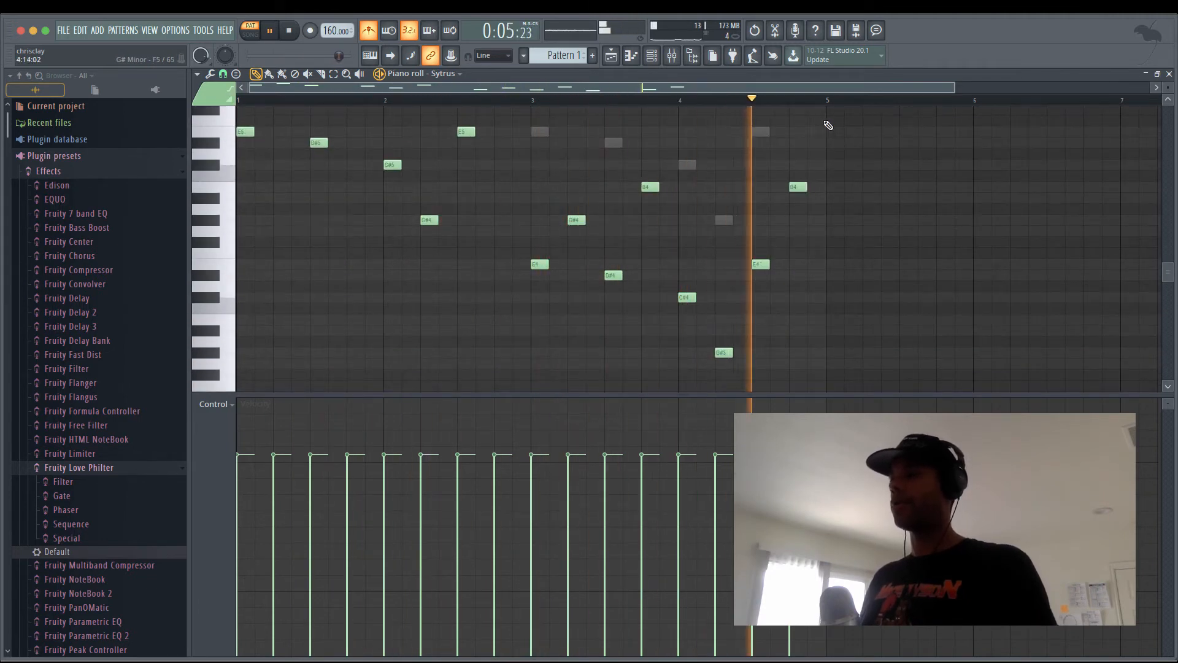
key(space)
click(1168, 73)
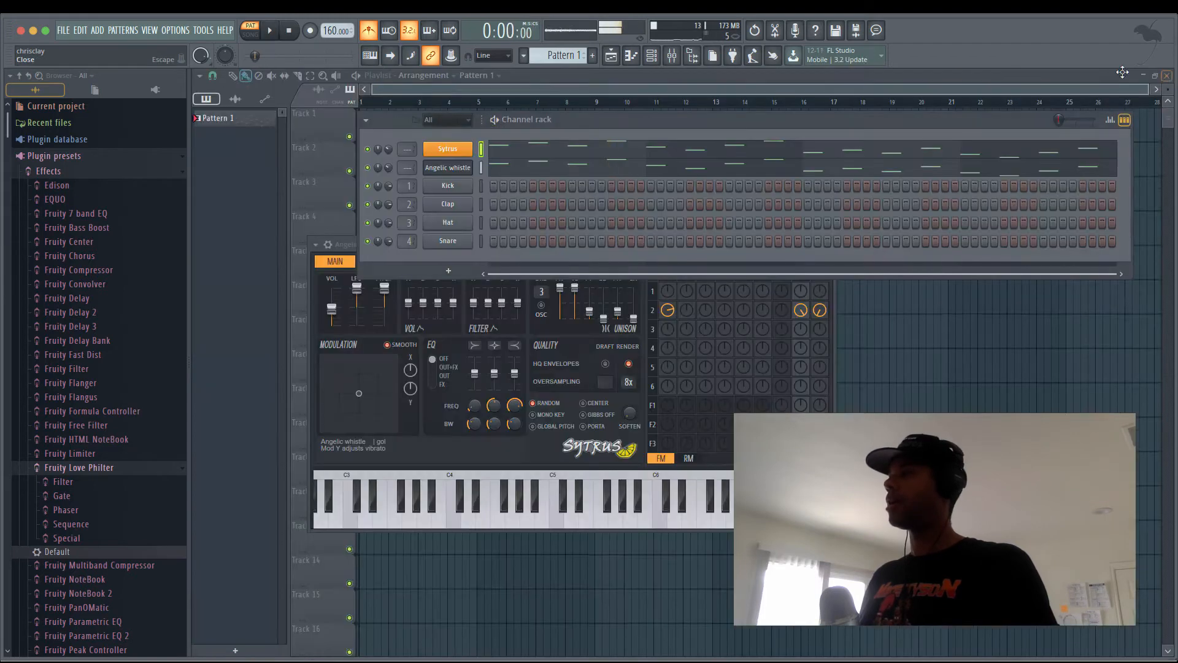
Transpose all notes of the Angelic whistle channel down two octaves and listen to both layers together.
click(514, 171)
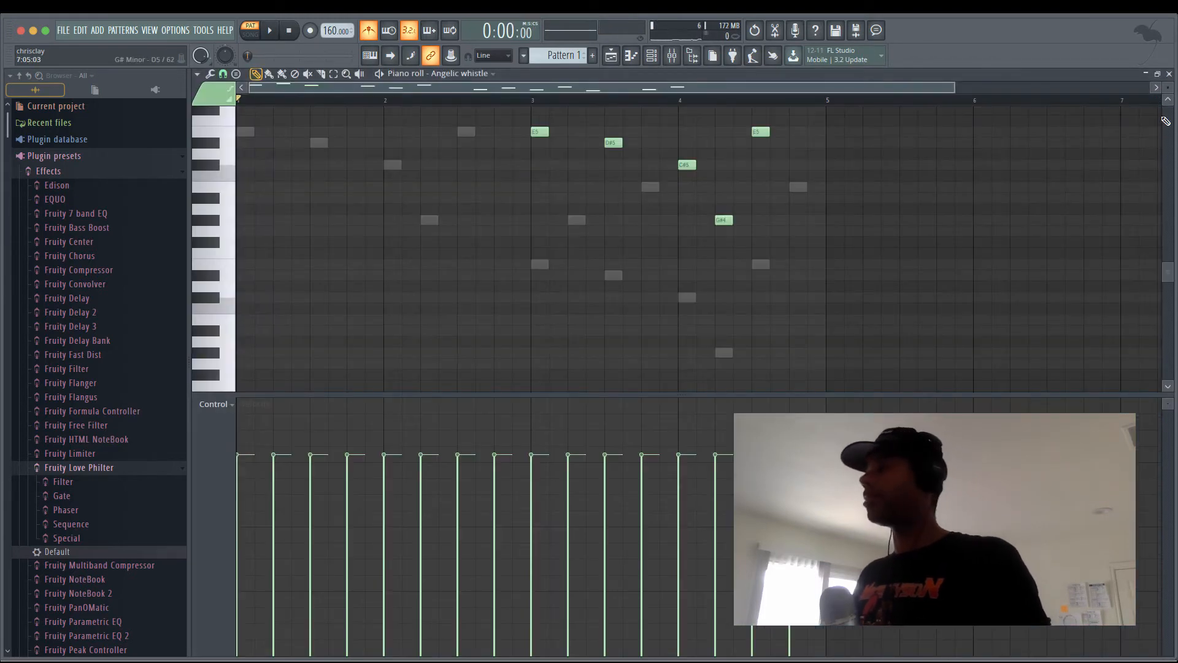
key(super+Down)
key(super+Down)
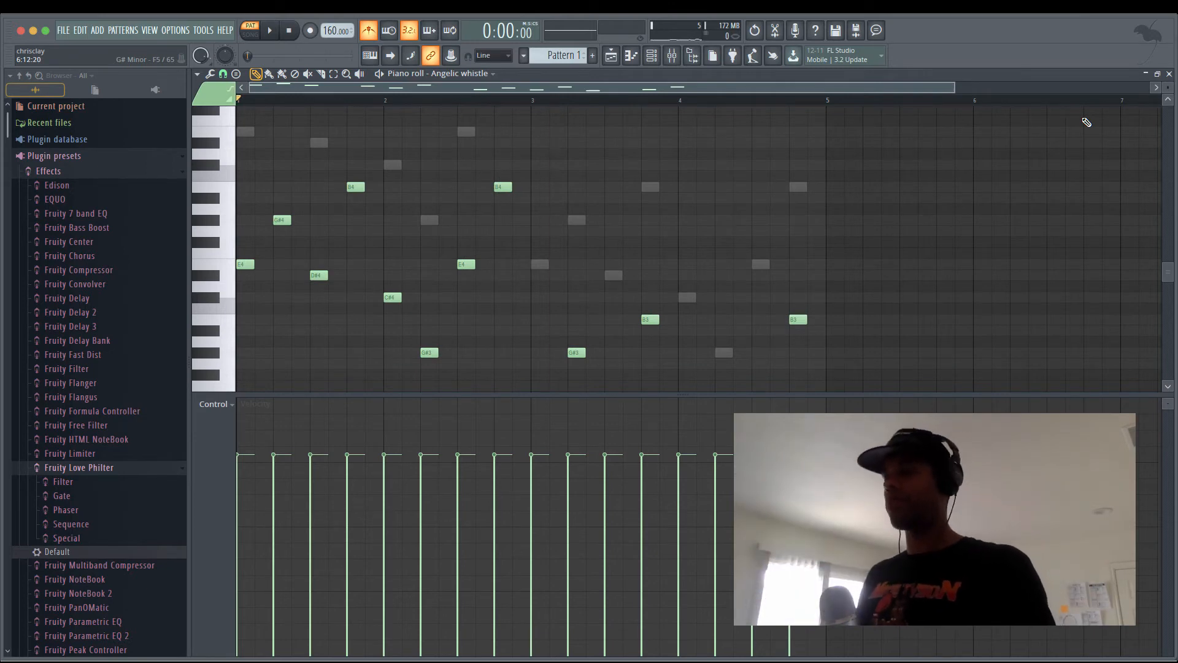
key(space)
click(1169, 73)
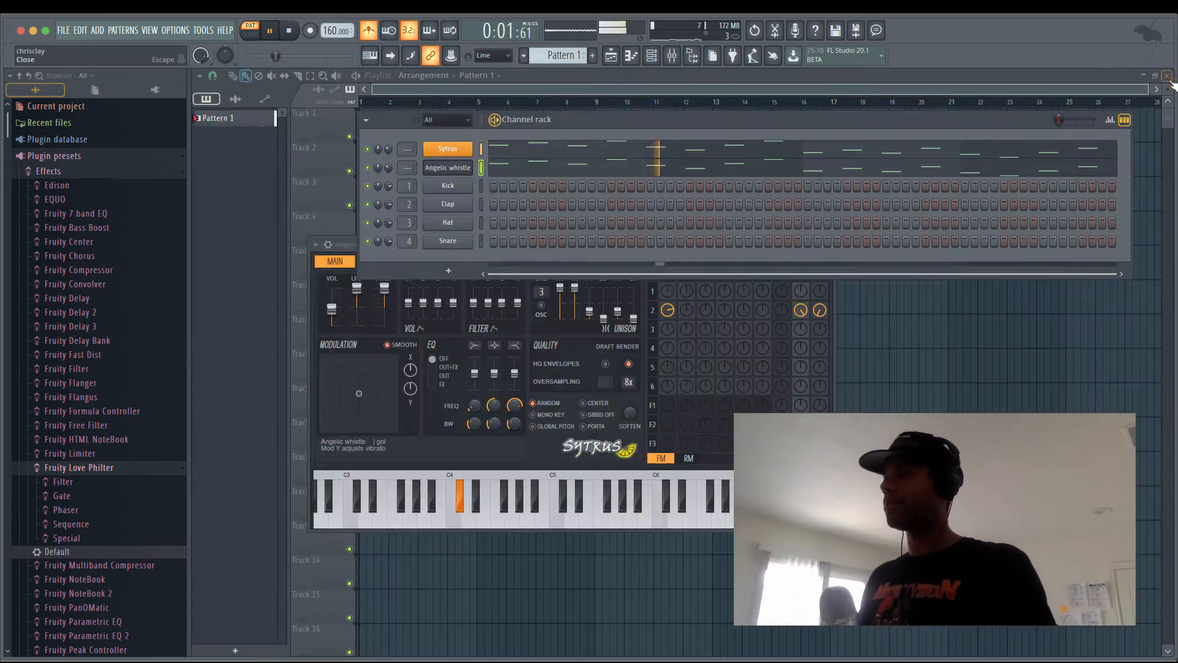
key(space)
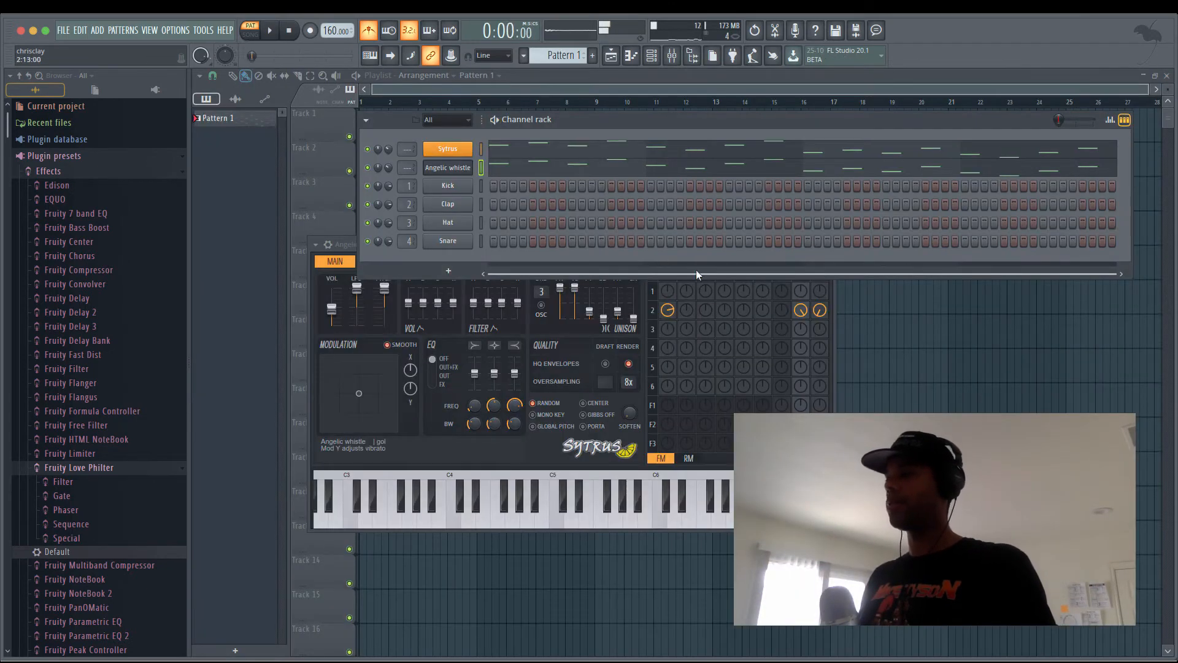
Try the Austrian accordion preset on the cloned channel during playback and adjust its channel volume.
click(313, 366)
click(772, 244)
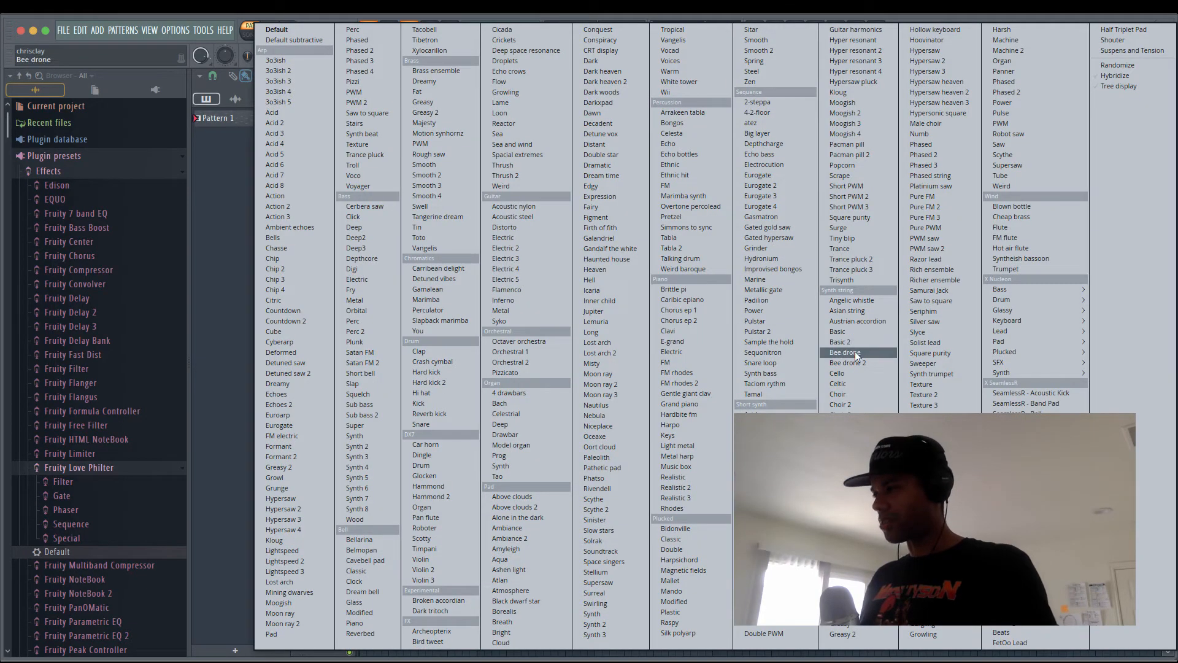
click(856, 321)
key(space)
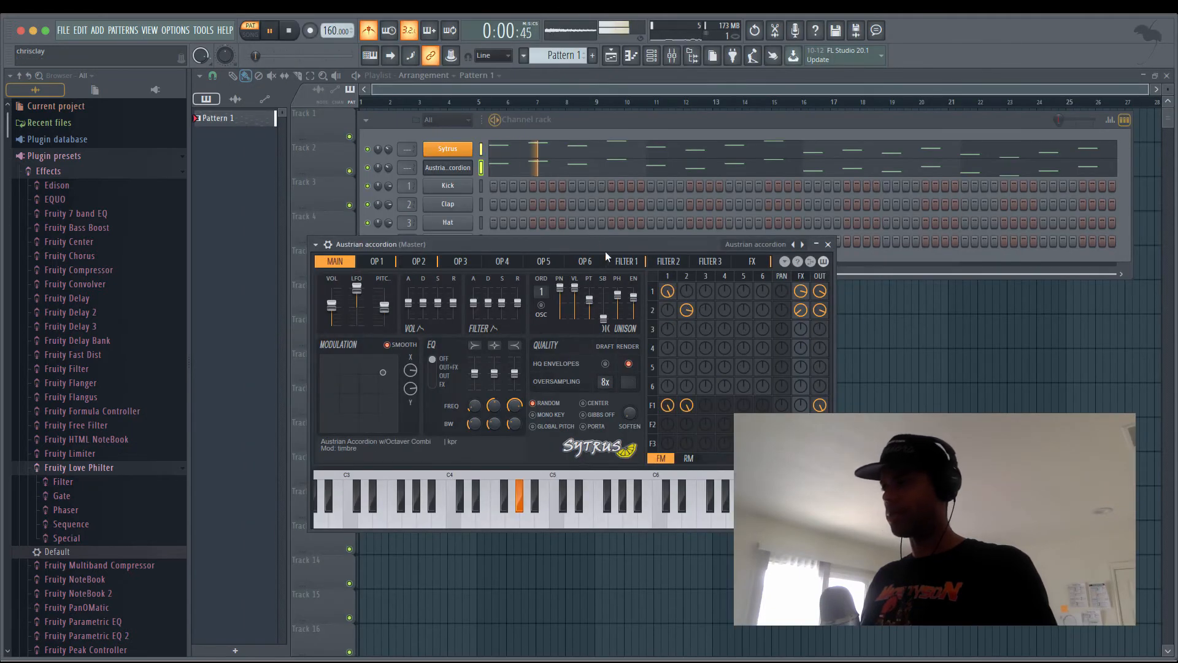
drag(388, 168, 388, 176)
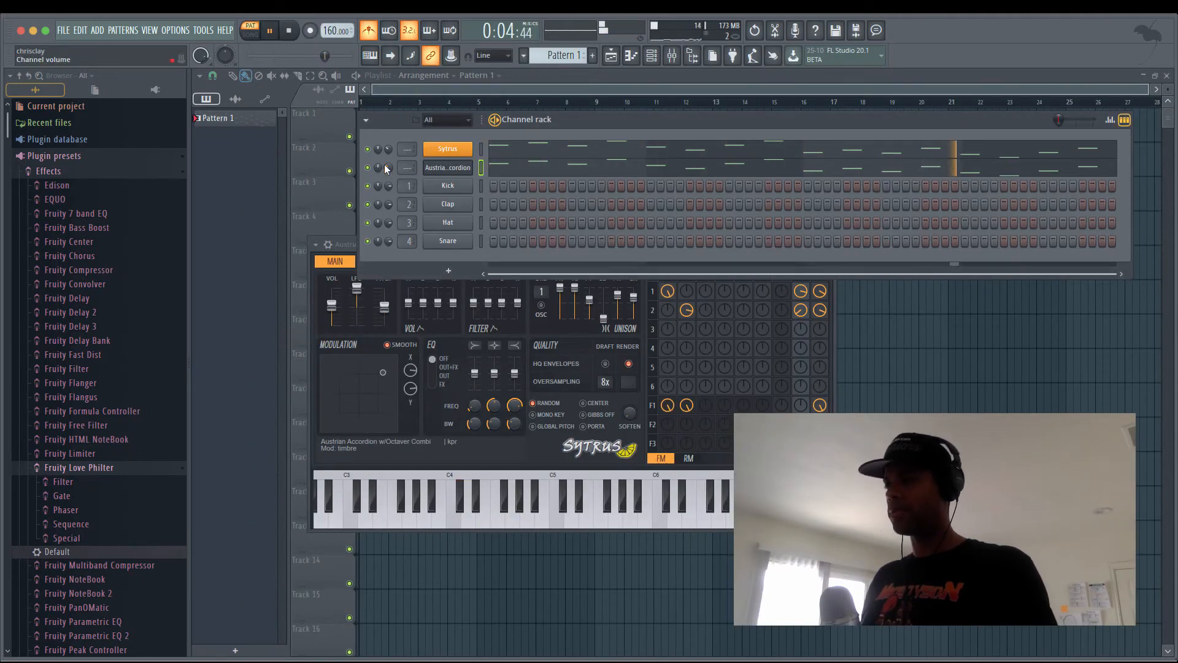
Load the Harpo preset in the cloned Sytrus channel in place of Austrian accordion.
click(435, 171)
click(434, 171)
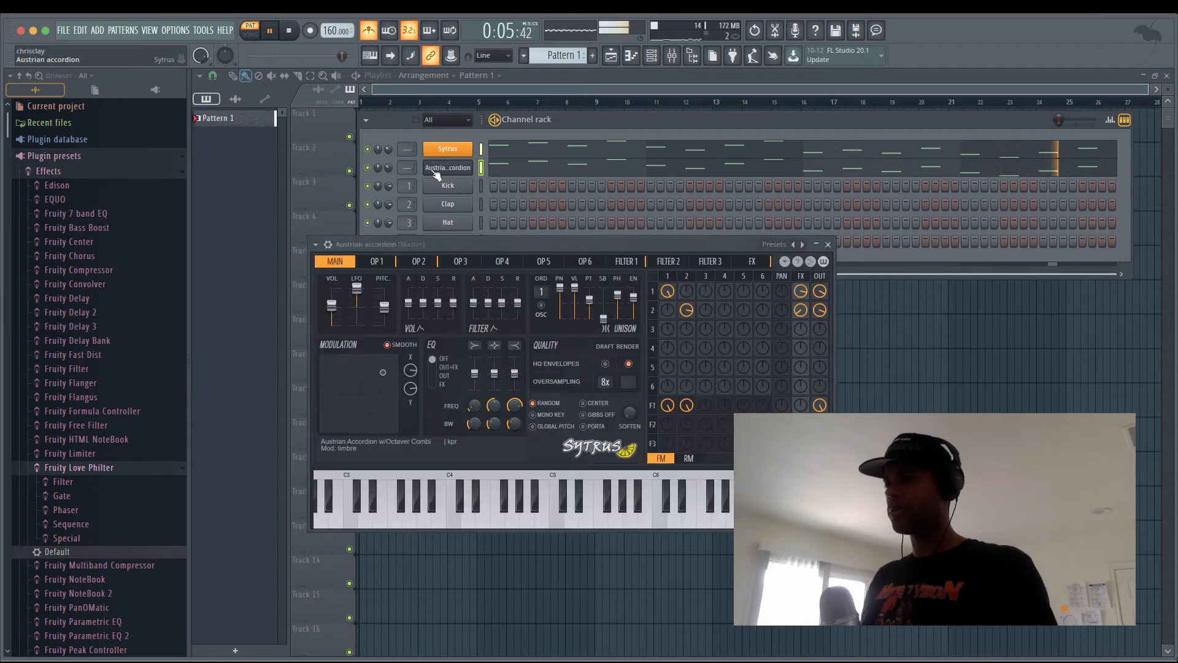
click(777, 244)
click(678, 425)
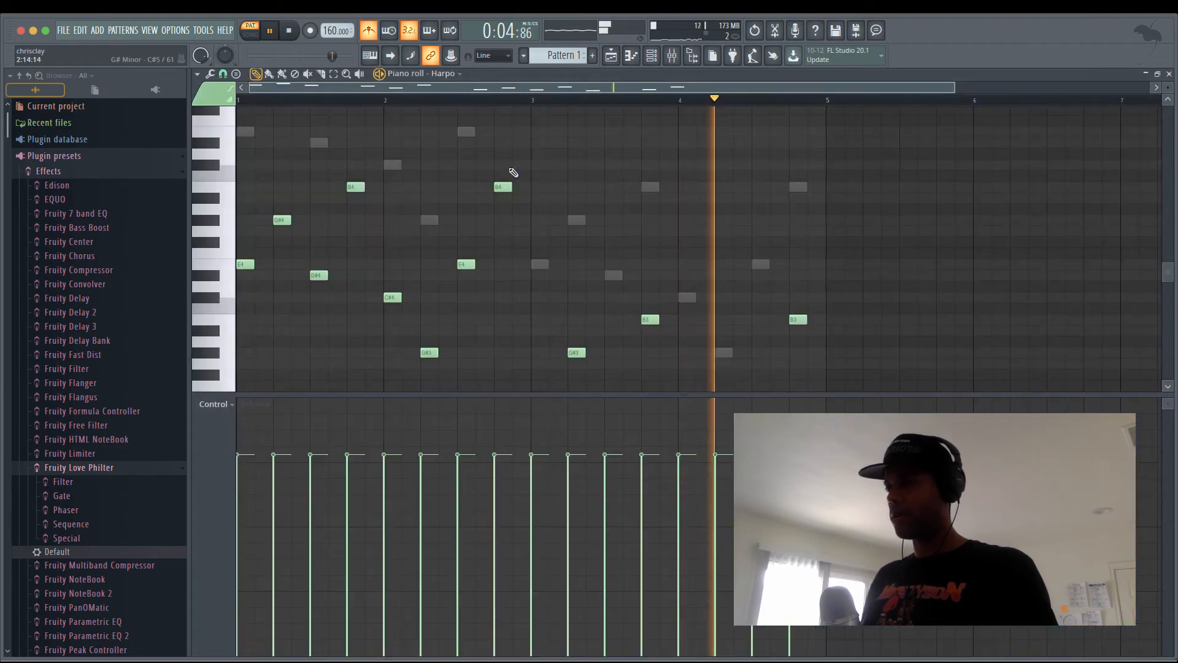
Transpose all notes of the Harpo channel up one octave and stop the playback.
click(513, 173)
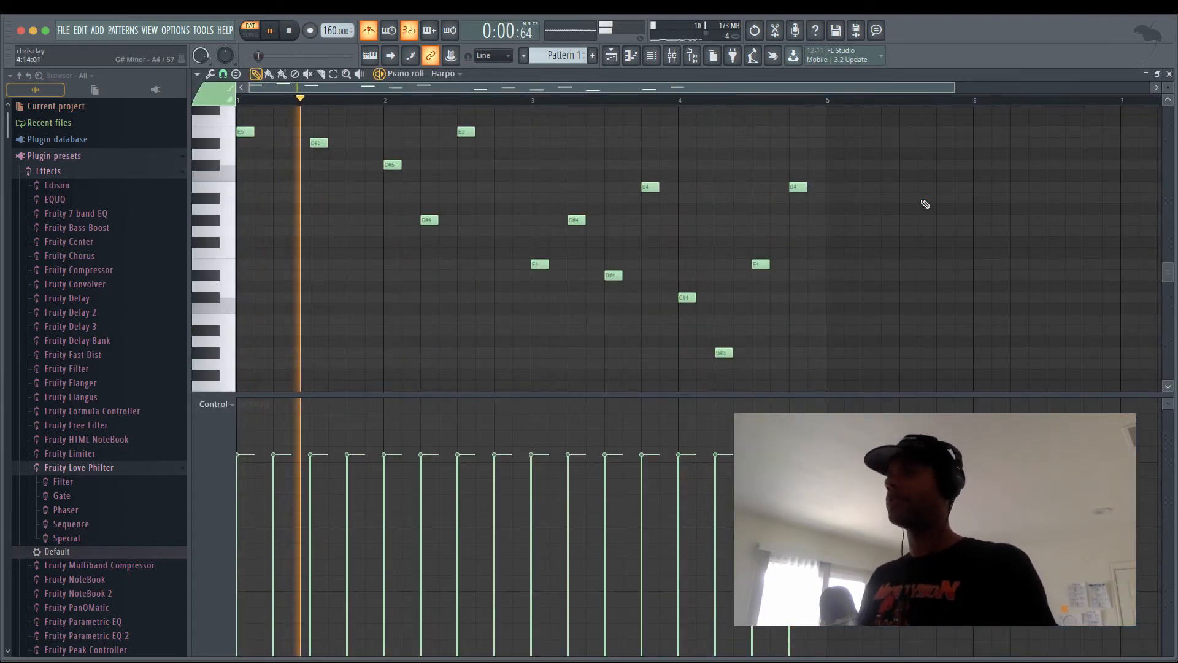
click(1169, 74)
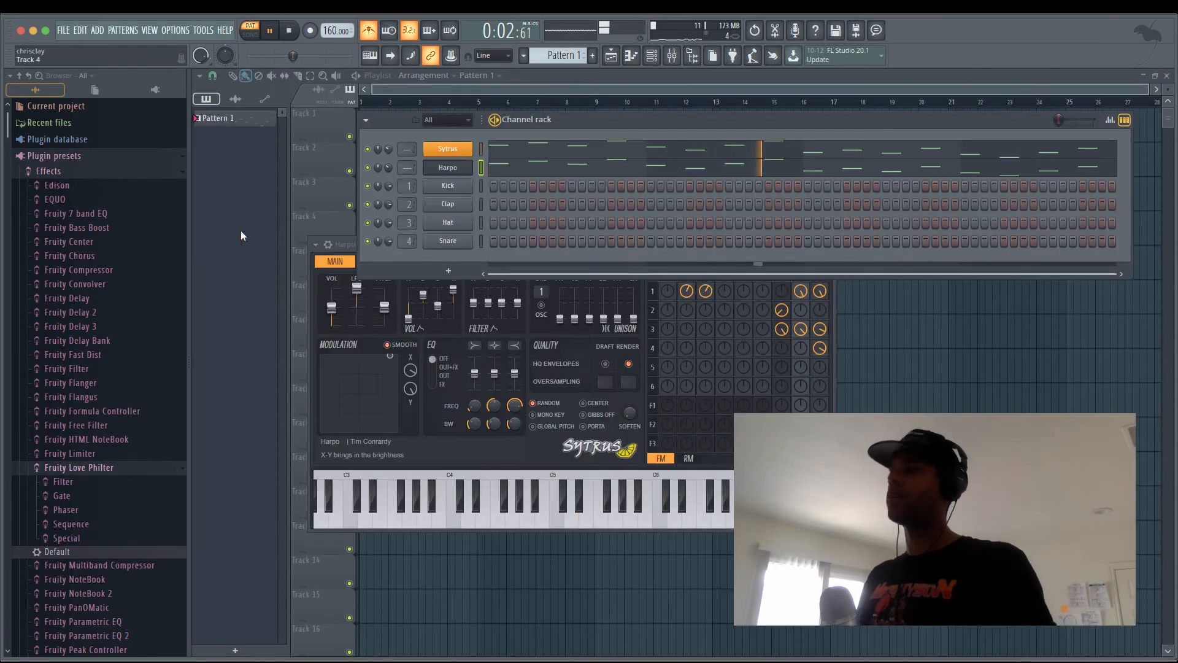
key(space)
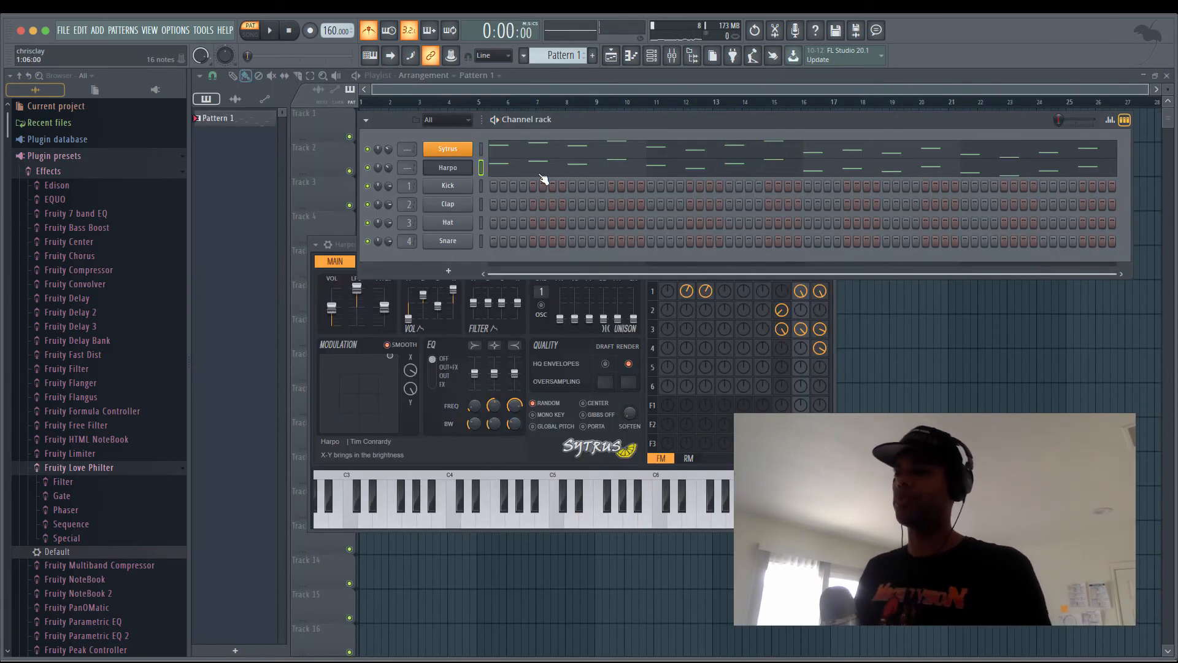
Balance the two layers during playback: solo Harpo at about 40% volume, then re-enable Sytrus and adjust its volume.
right_click(369, 169)
click(380, 176)
key(space)
drag(390, 167, 385, 158)
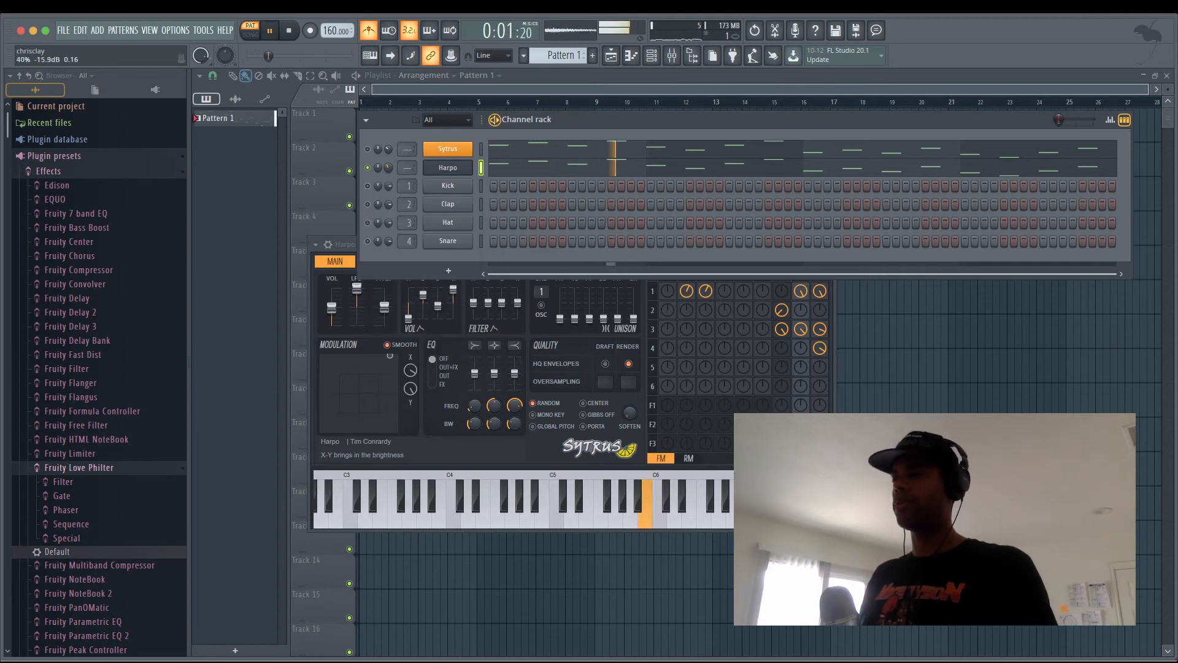
click(369, 151)
drag(389, 150, 389, 147)
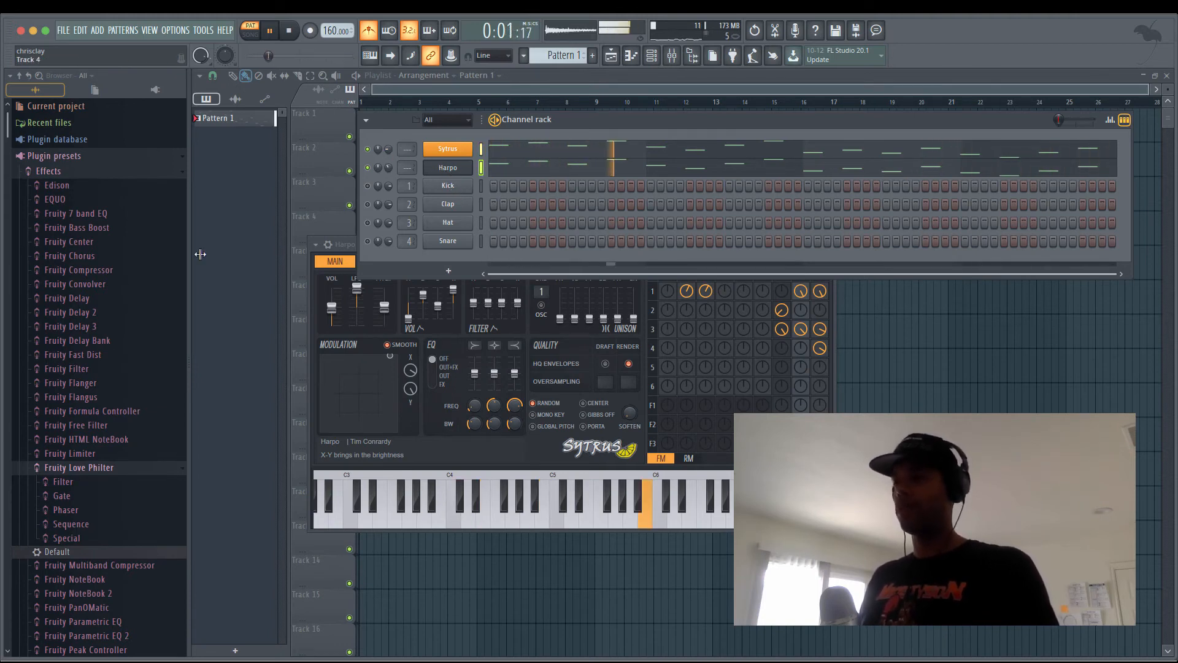
Replace the Kick channel's sample with SSDangerSnare from the browser's recent files while the pattern plays.
click(152, 93)
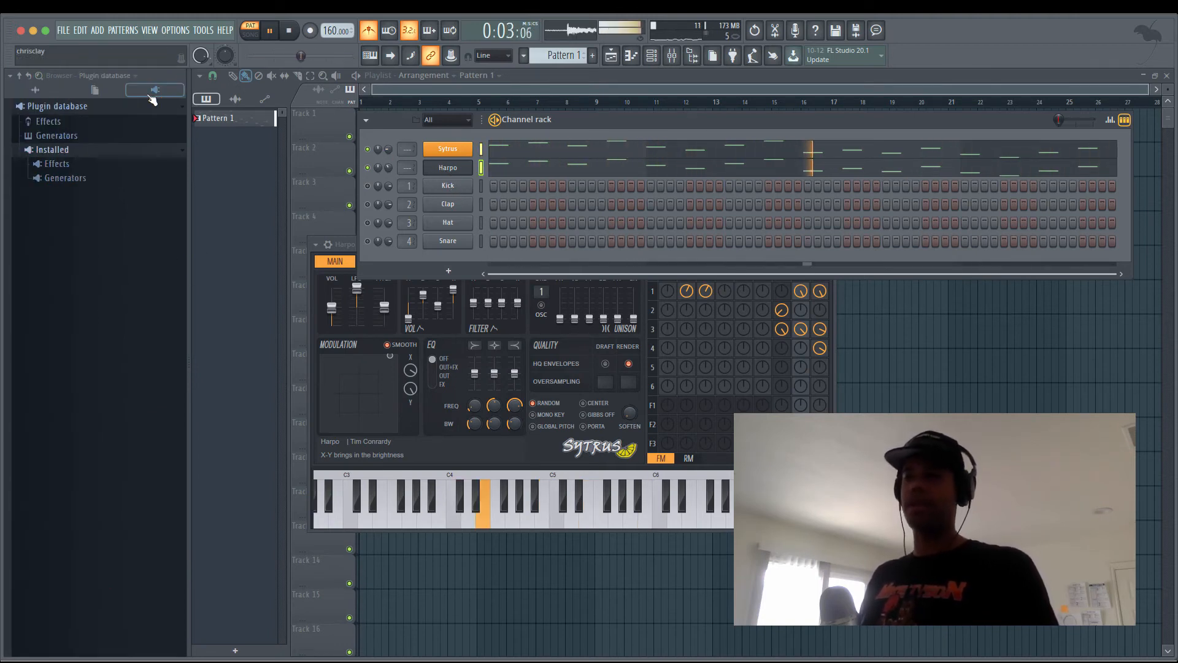
click(54, 91)
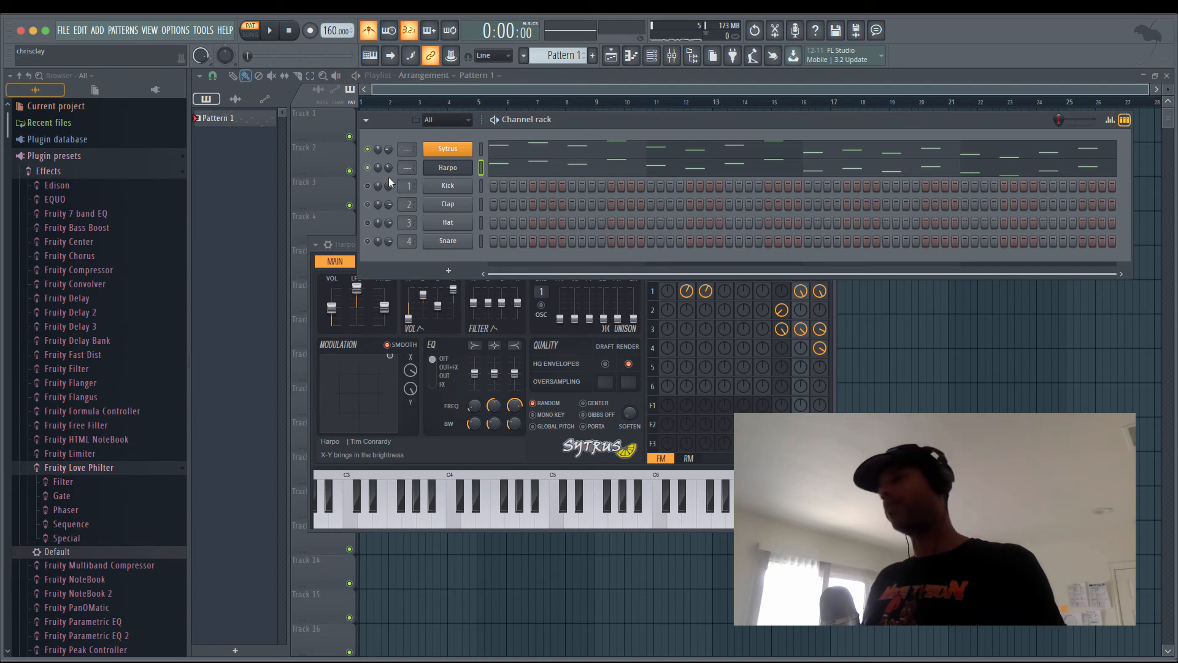
click(52, 126)
key(space)
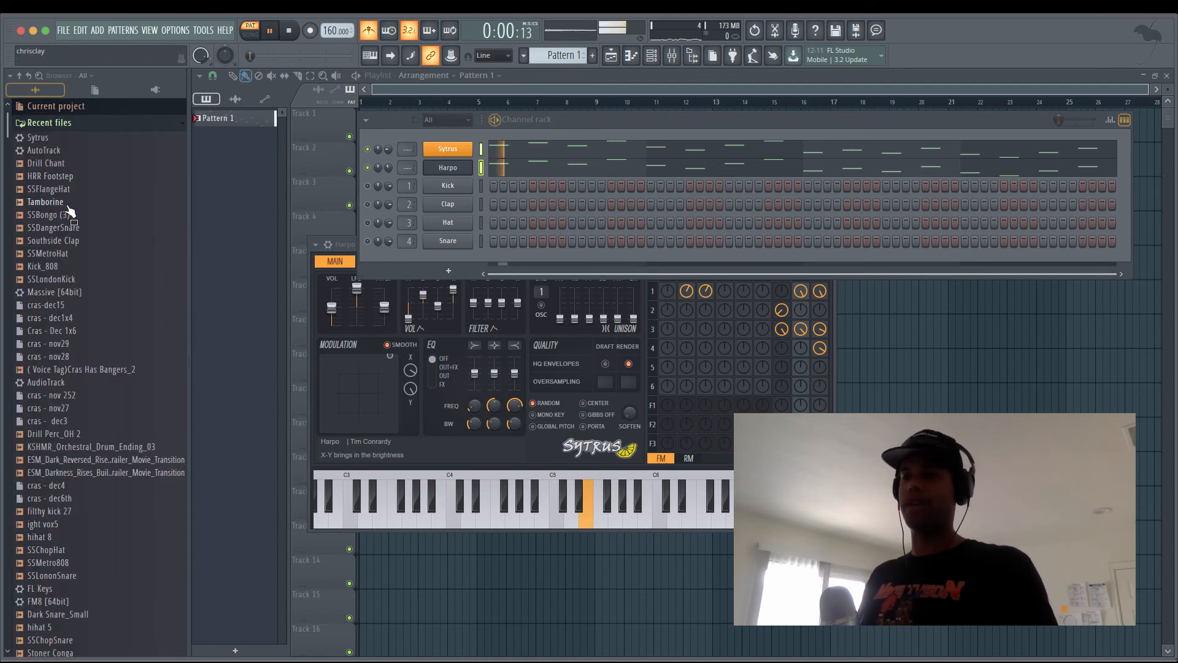
drag(61, 227, 458, 187)
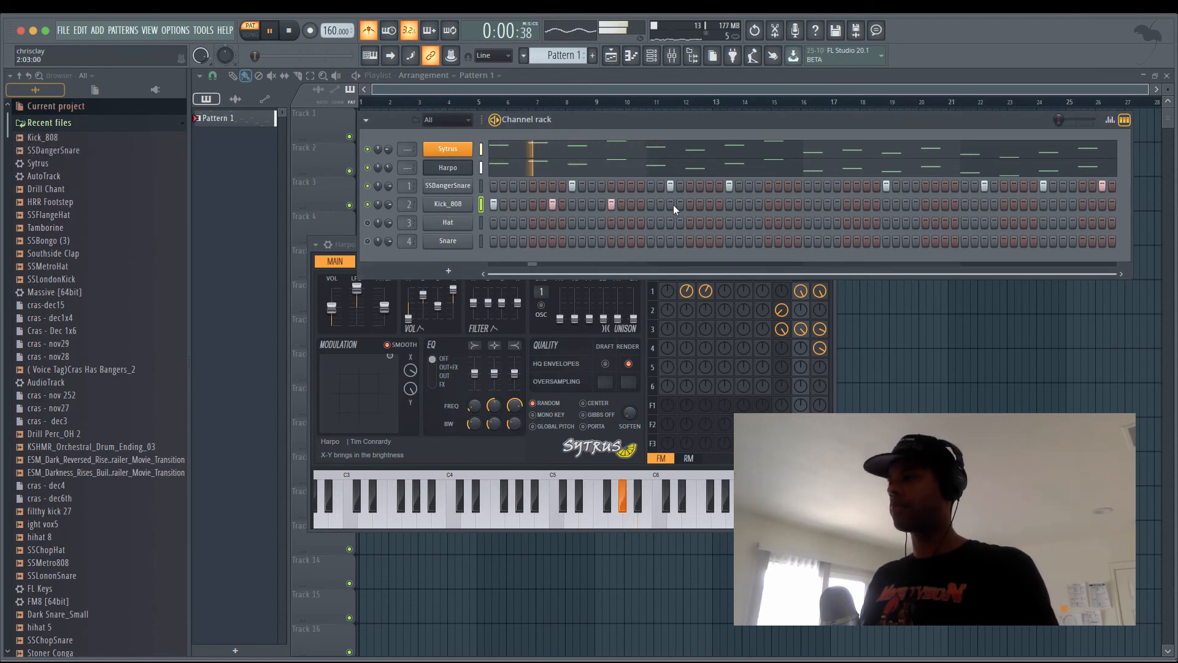
Add Kick_808 hits on steps 21, 23 and 27 and stop the playback.
click(690, 203)
click(710, 204)
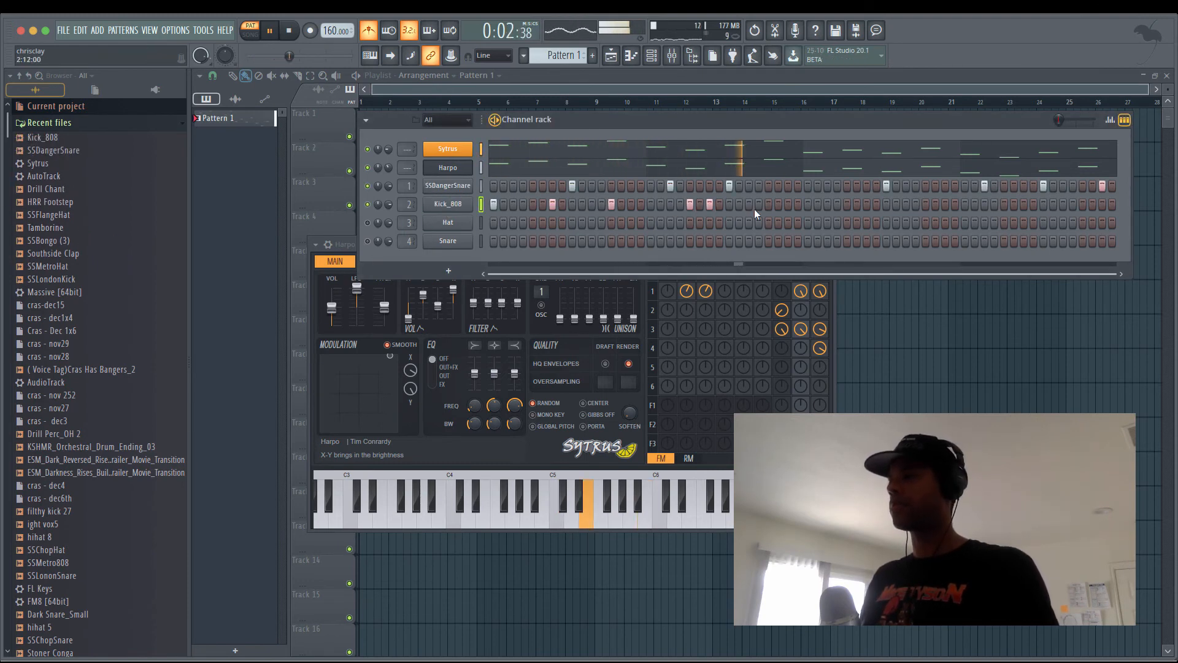
click(748, 205)
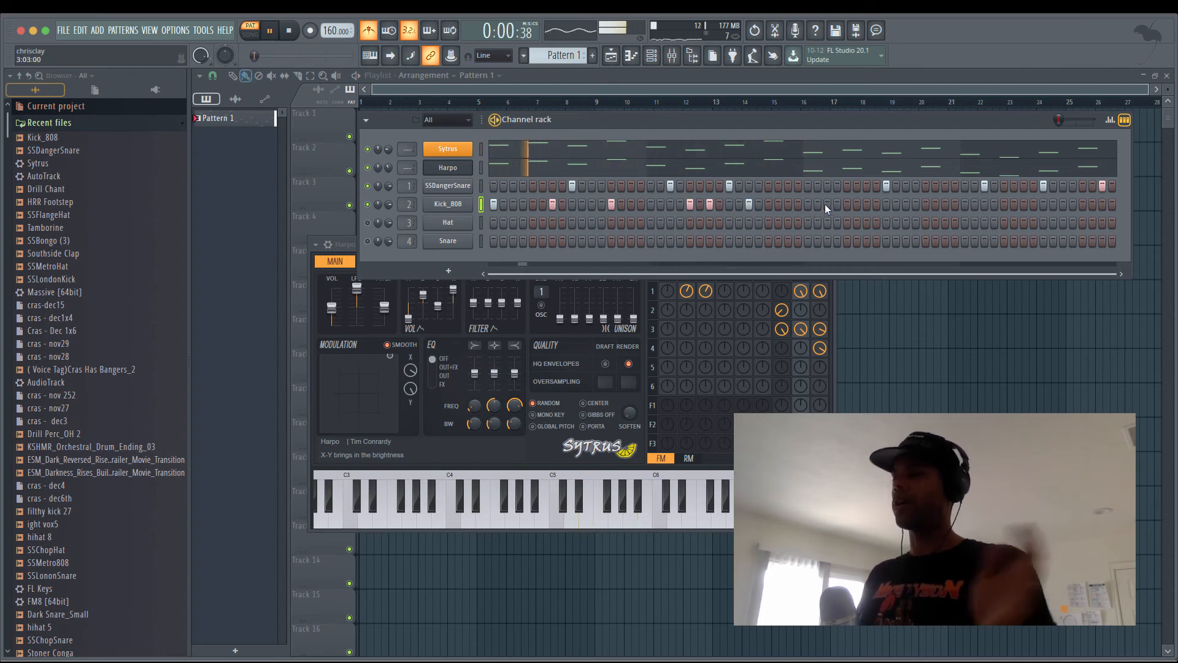
key(space)
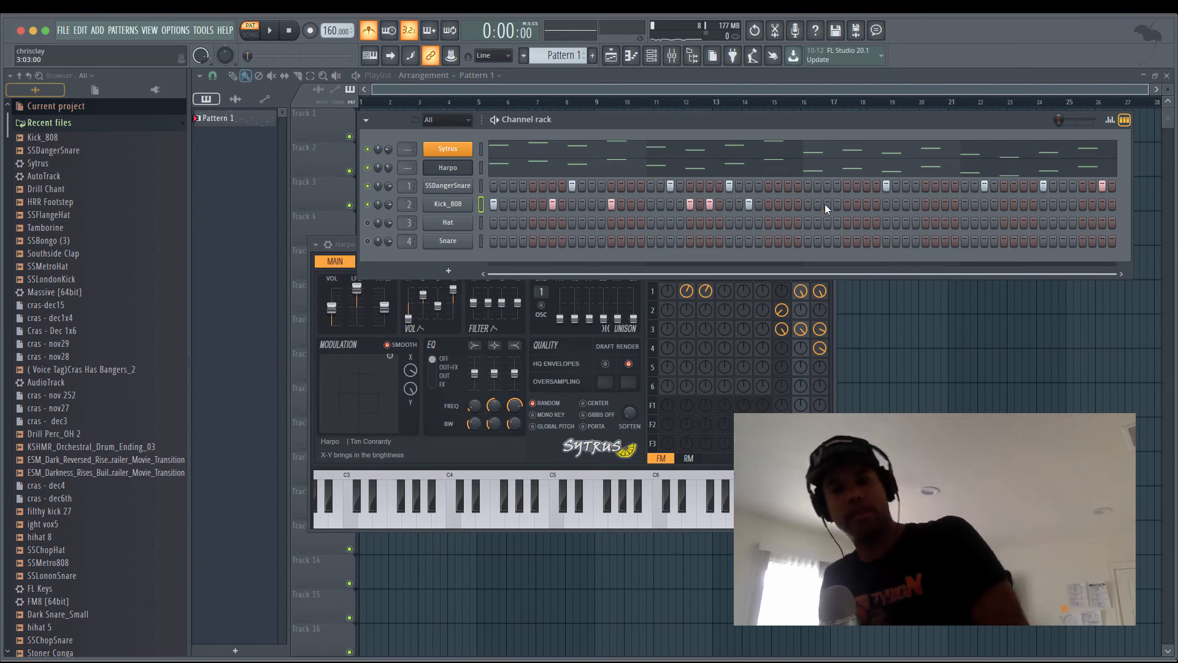